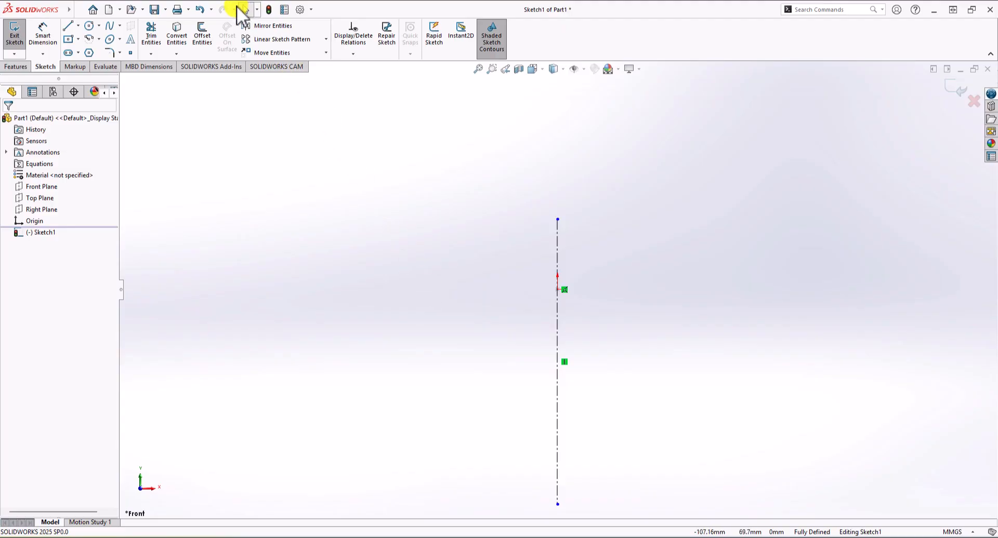
# Sketch an open S-shaped profile beside the centerline: vertical line about 11 mm, tangent arc, sloped line about 27 mm, tangent arc, short vertical line
pyautogui.click(67, 26)
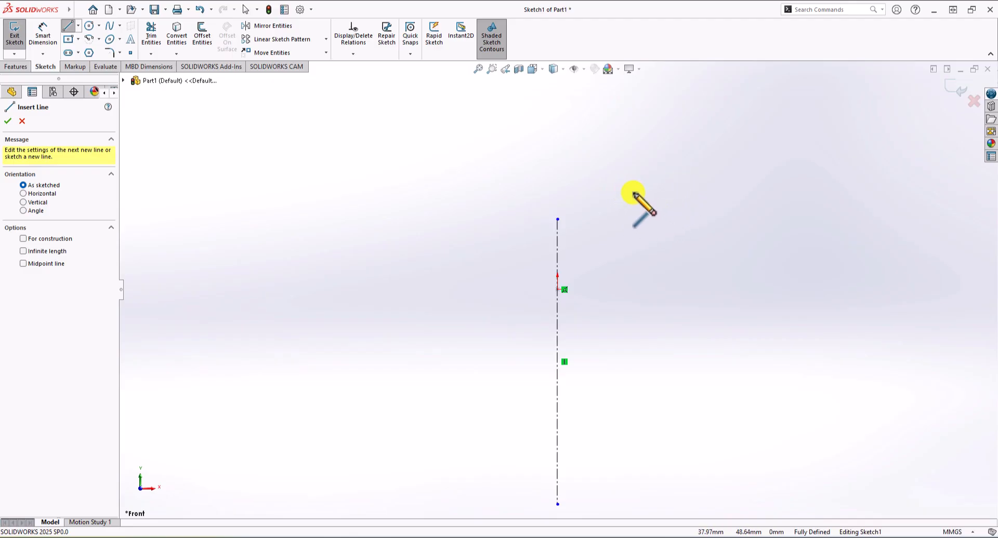
pyautogui.click(633, 192)
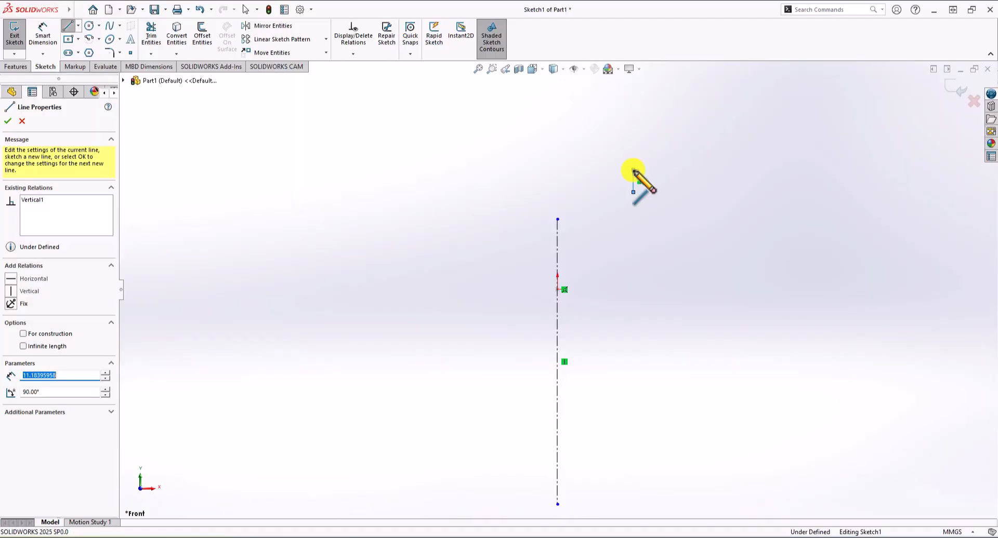
pyautogui.click(633, 170)
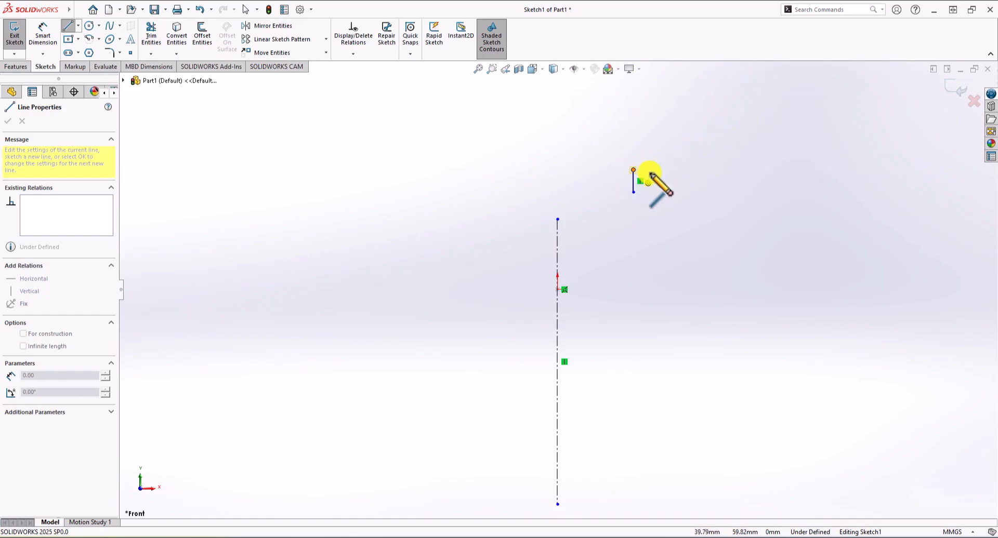
pyautogui.click(704, 222)
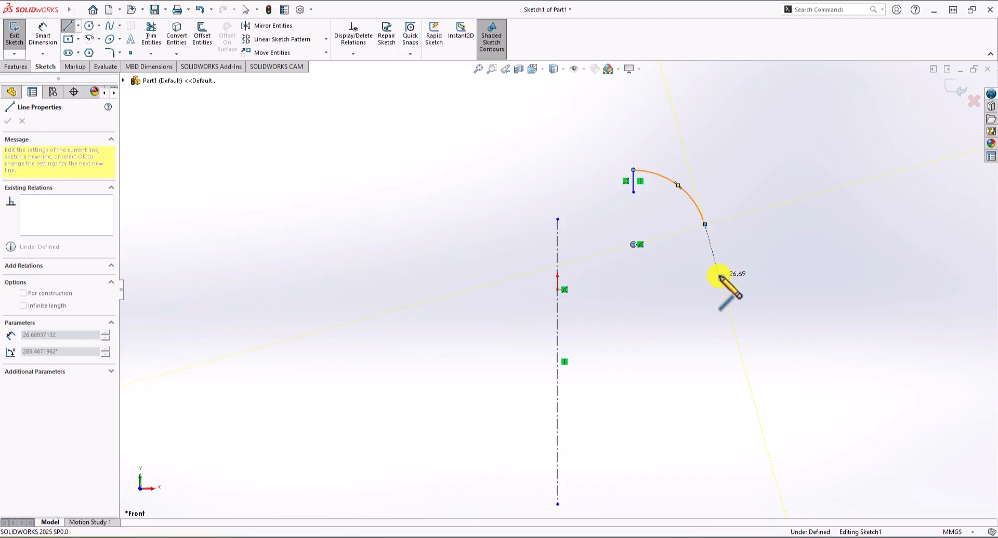
pyautogui.click(719, 278)
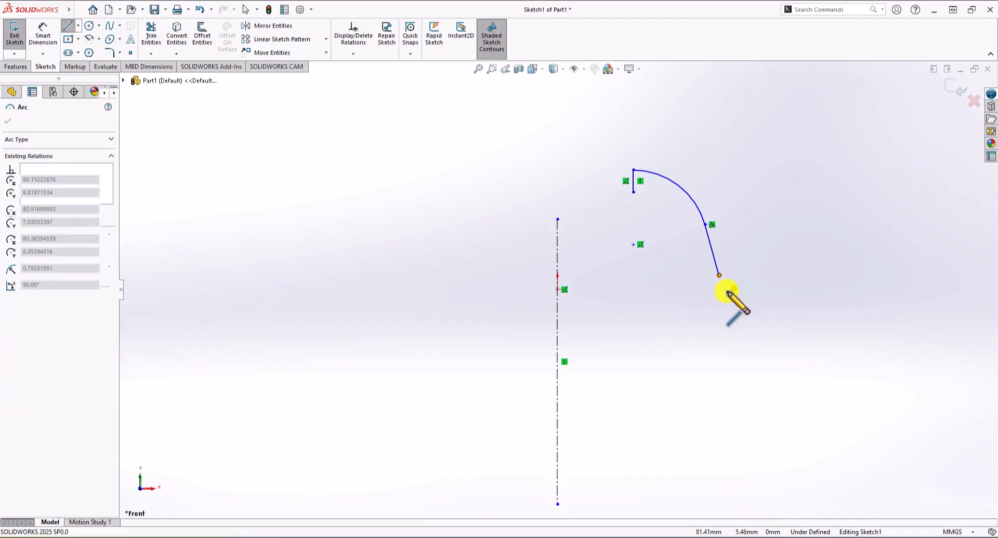
pyautogui.click(785, 326)
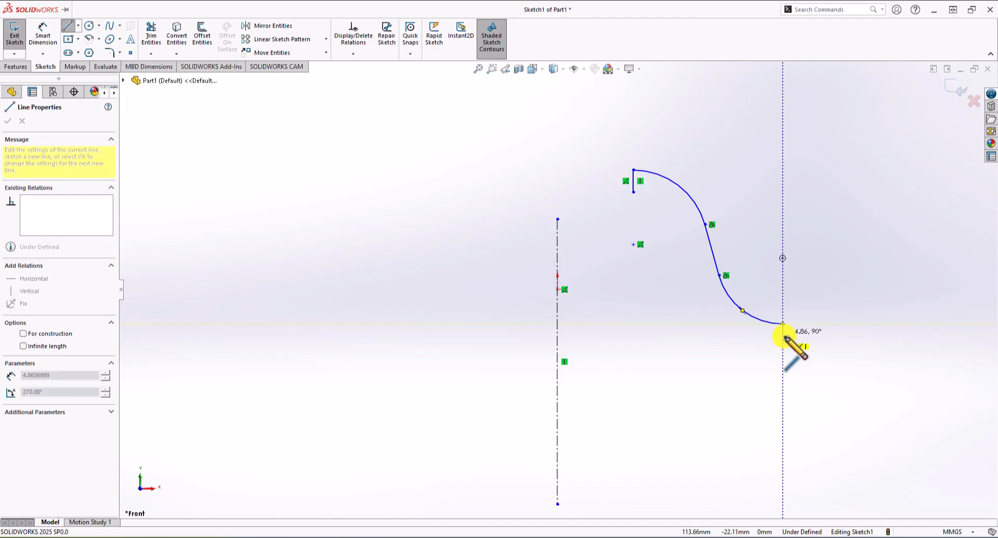
pyautogui.click(782, 345)
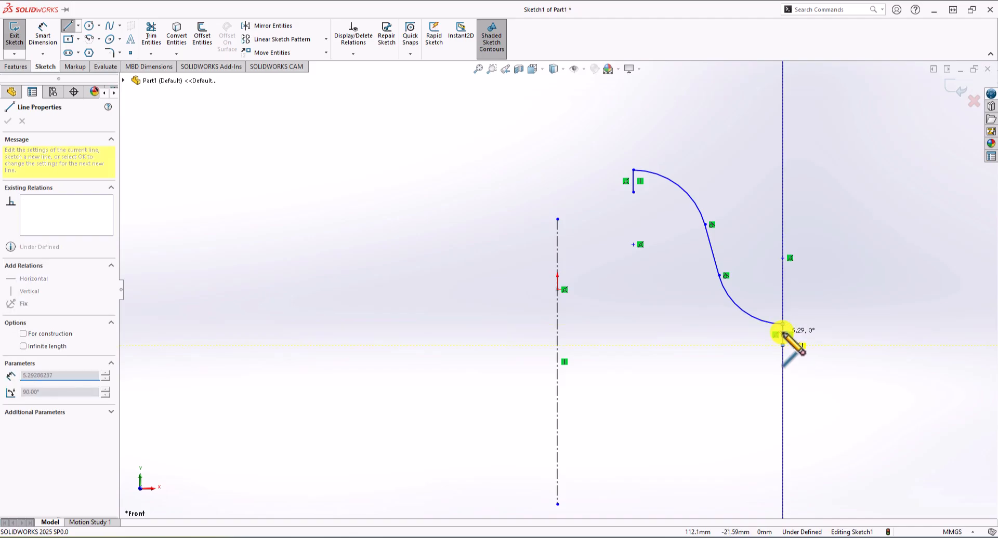
pyautogui.press('Escape')
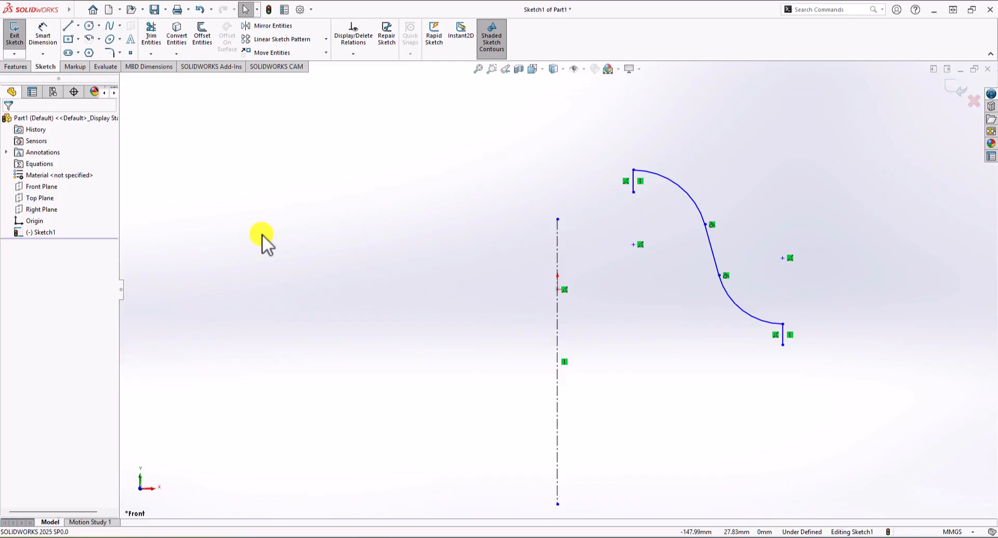
# Dimension the profile's upper arc with a 9 mm radius and its lower arc with a 6 mm radius
pyautogui.click(43, 34)
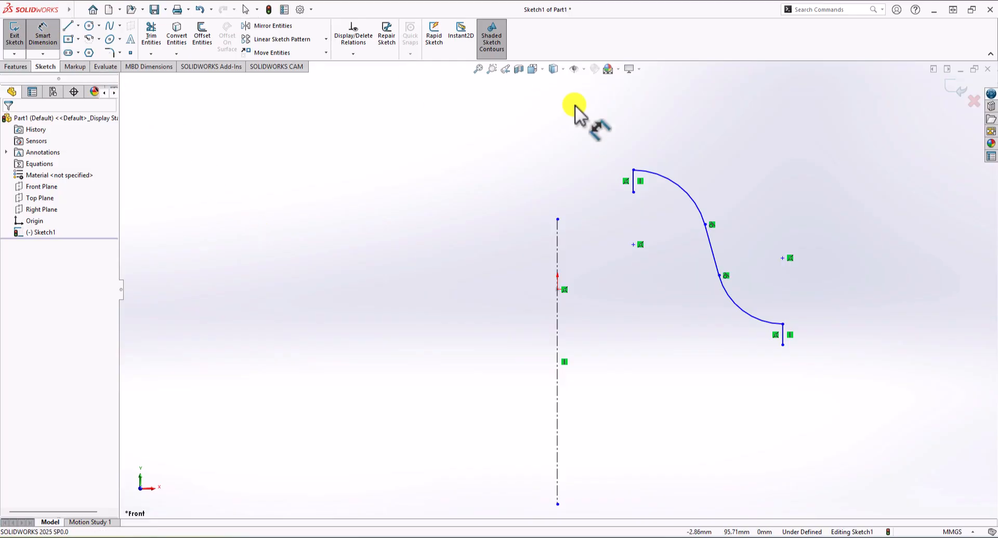
pyautogui.click(665, 179)
pyautogui.click(700, 143)
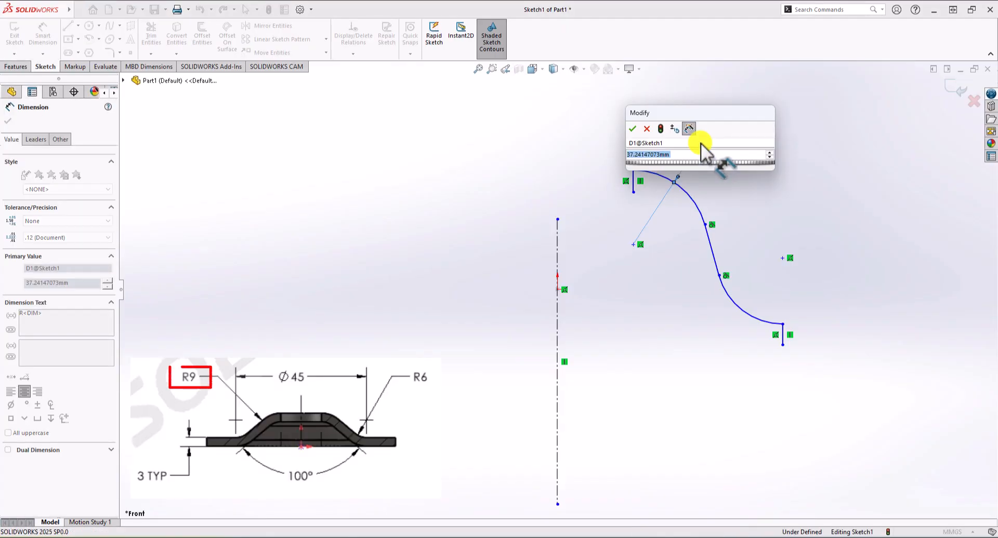
pyautogui.write('9')
pyautogui.press('Return')
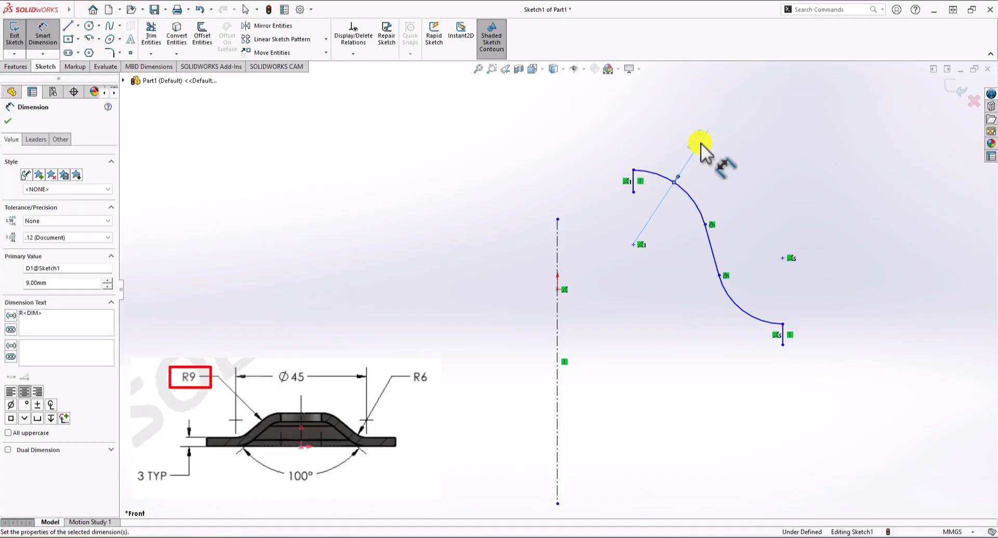
pyautogui.click(735, 303)
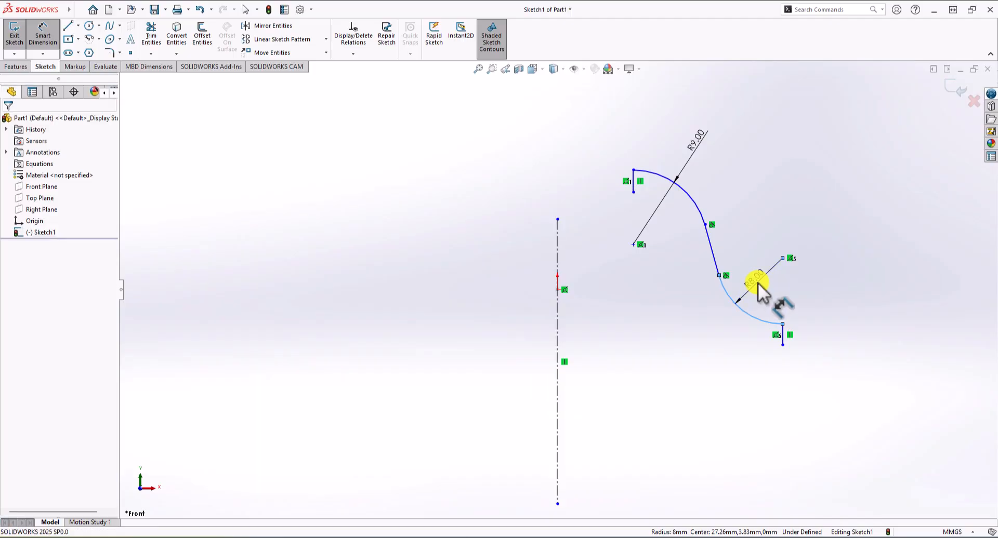
pyautogui.click(758, 283)
pyautogui.write('6')
pyautogui.press('Return')
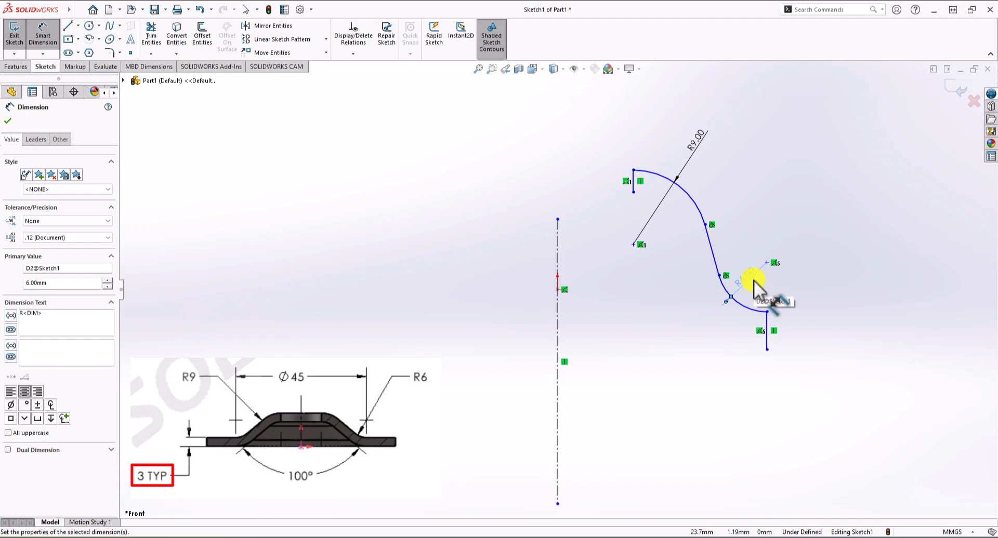
# Dimension the two short vertical end lines of the profile to 3 mm each
pyautogui.click(633, 183)
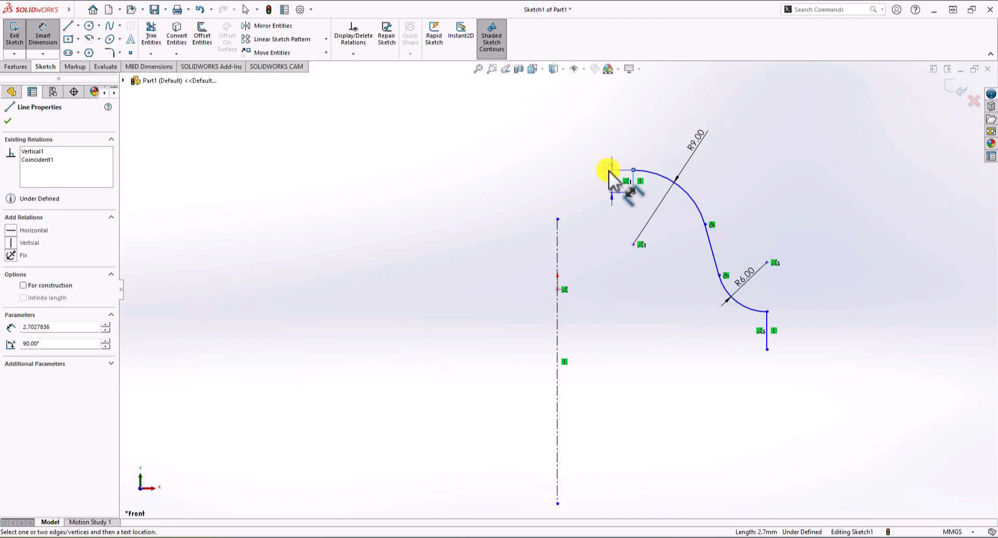
pyautogui.click(592, 129)
pyautogui.write('3')
pyautogui.press('Return')
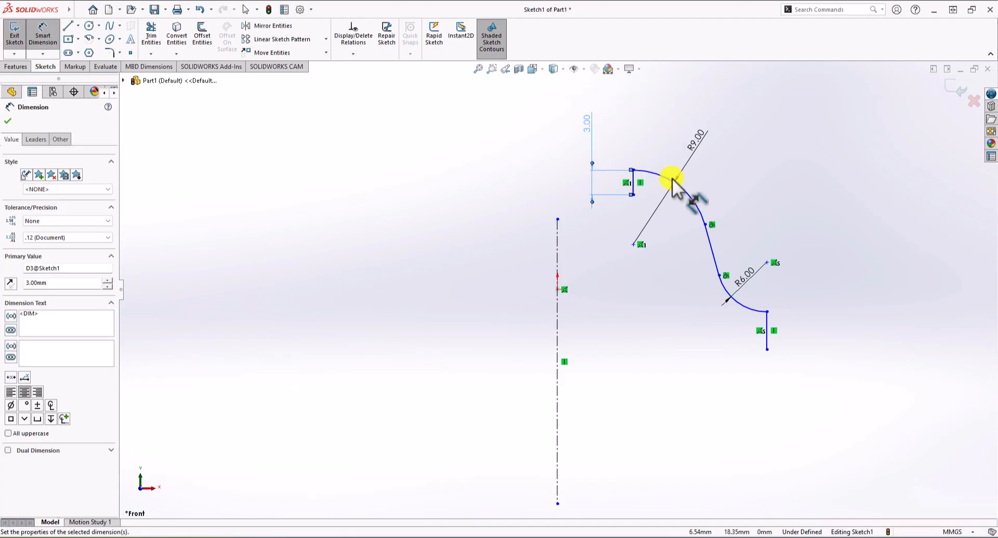
pyautogui.click(767, 332)
pyautogui.click(835, 329)
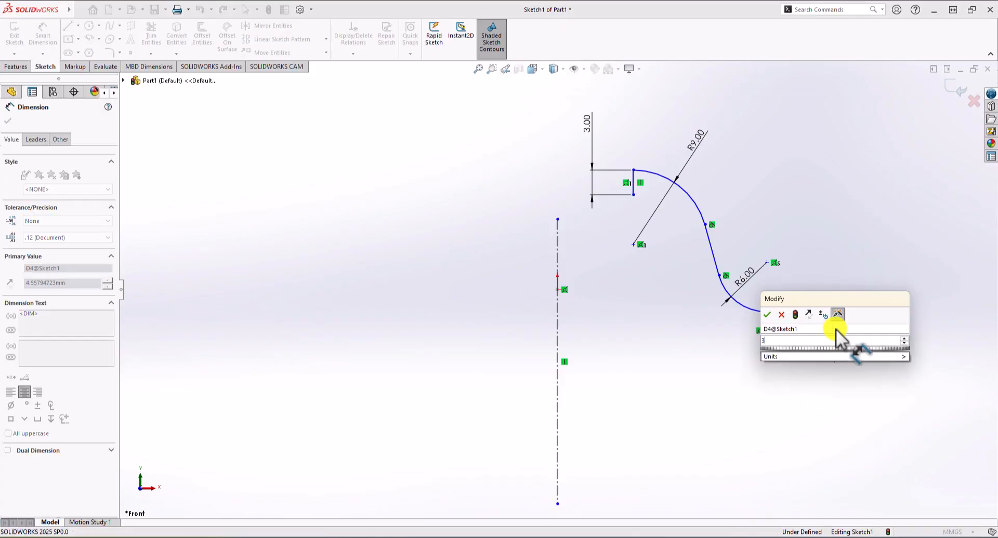
pyautogui.write('3')
pyautogui.press('Return')
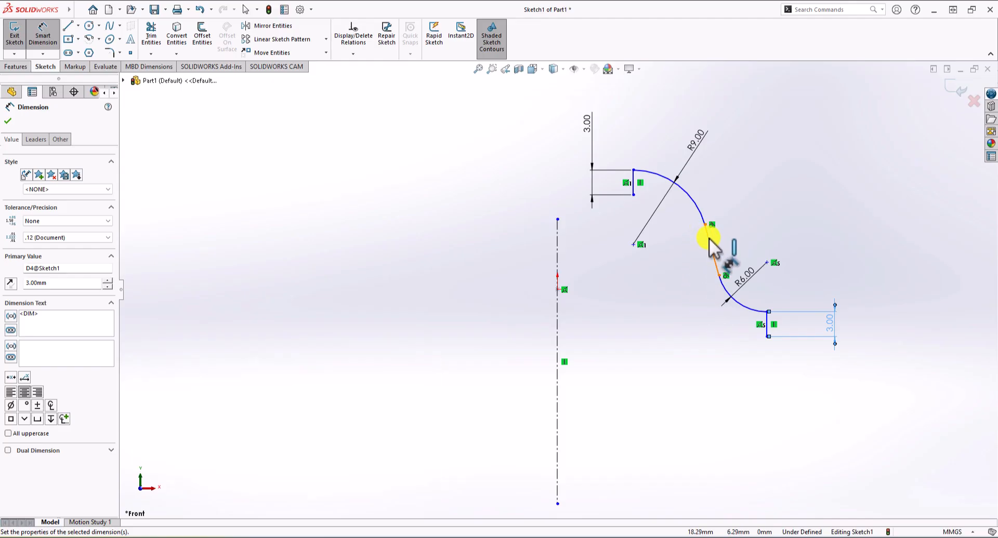
# Dimension the sloped line's angle from the vertical through its upper endpoint as 100/2, giving 50°
pyautogui.moveTo(709, 238); pyautogui.dragTo(739, 230)
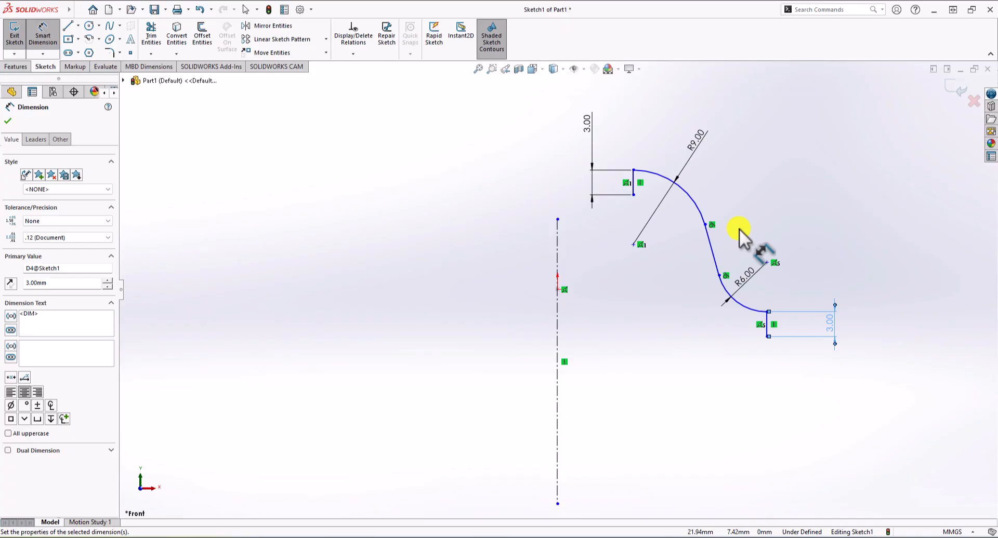
pyautogui.moveTo(740, 231); pyautogui.dragTo(711, 248)
pyautogui.click(708, 234)
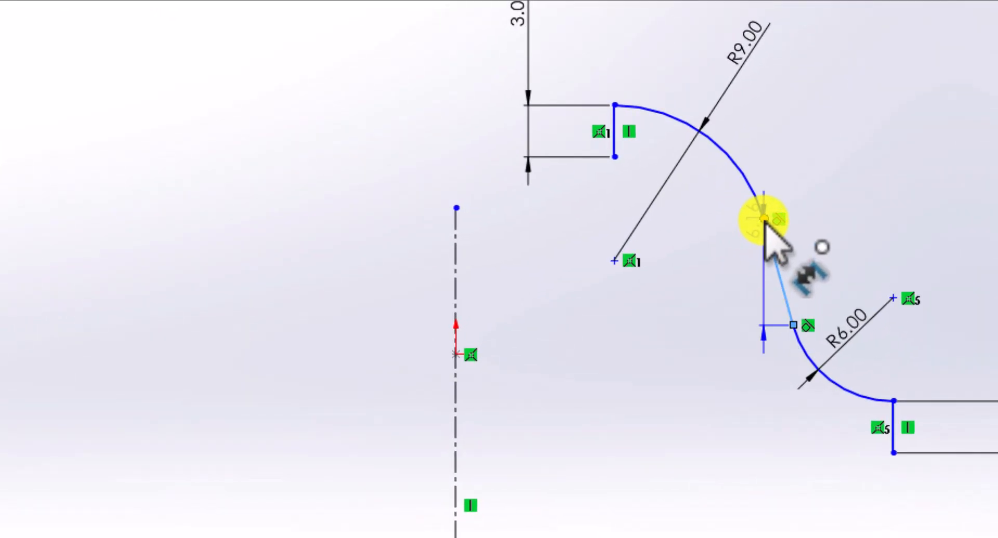
pyautogui.click(763, 220)
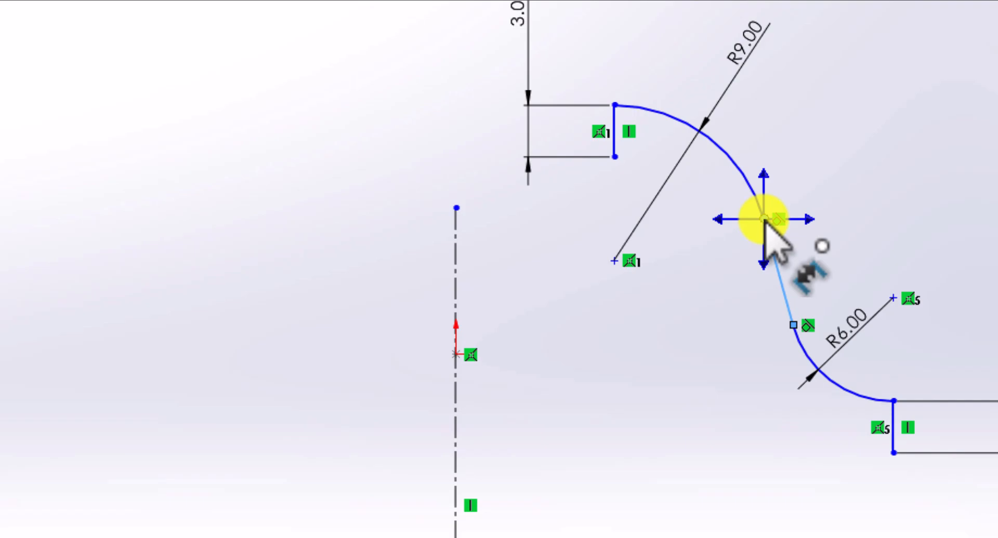
pyautogui.click(764, 267)
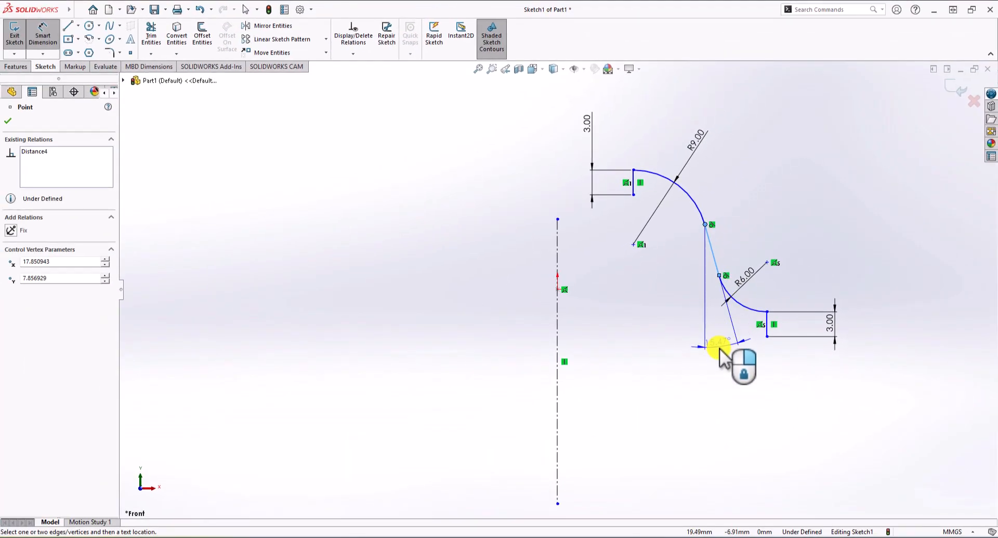
pyautogui.click(727, 374)
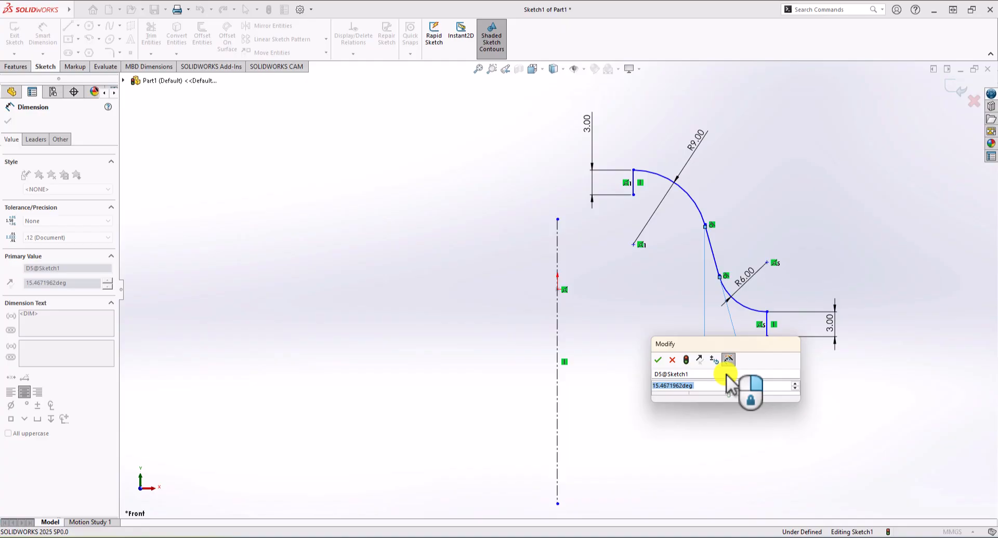
pyautogui.write('100/2')
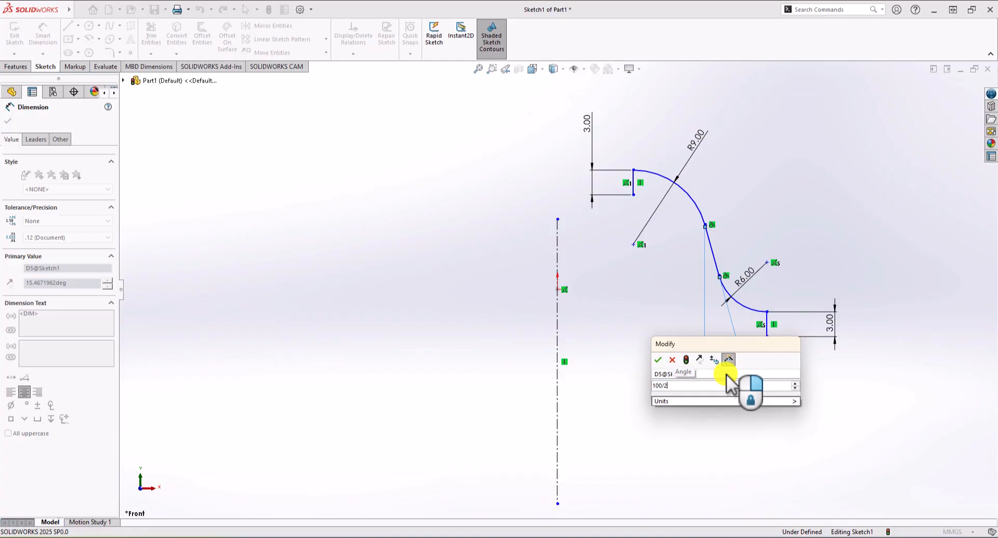
pyautogui.press('Return')
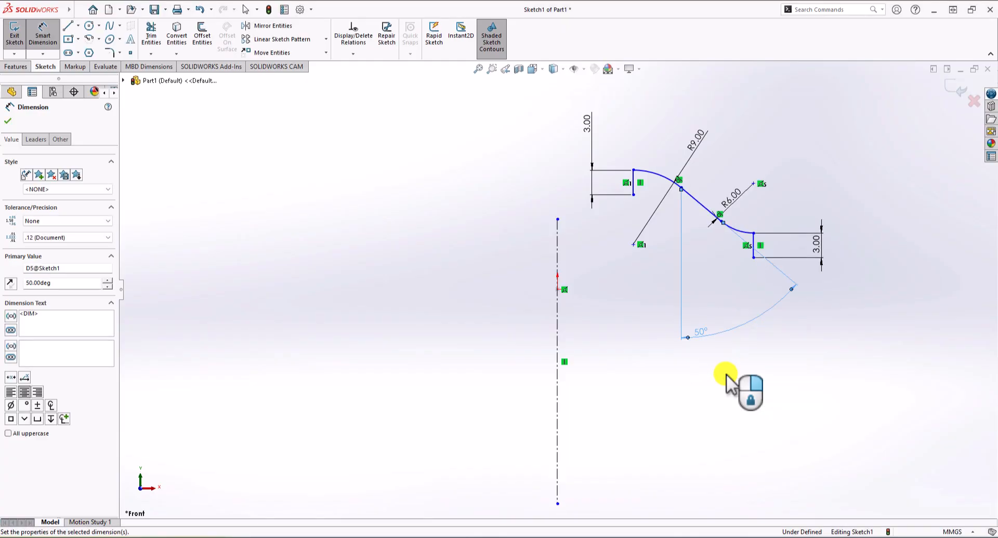
# Add a 45 mm diameter dimension from the lower arc's center point across the centerline
pyautogui.click(753, 184)
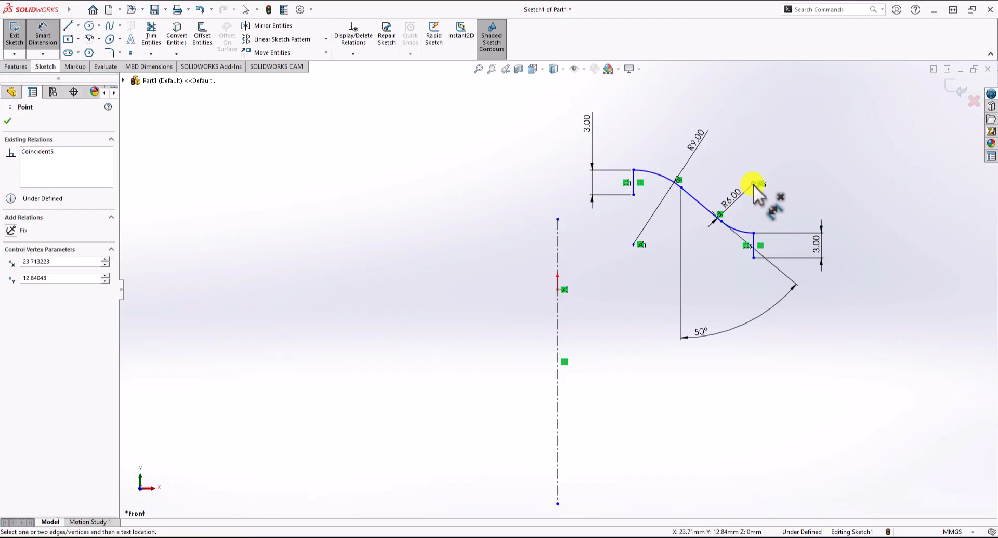
pyautogui.click(558, 243)
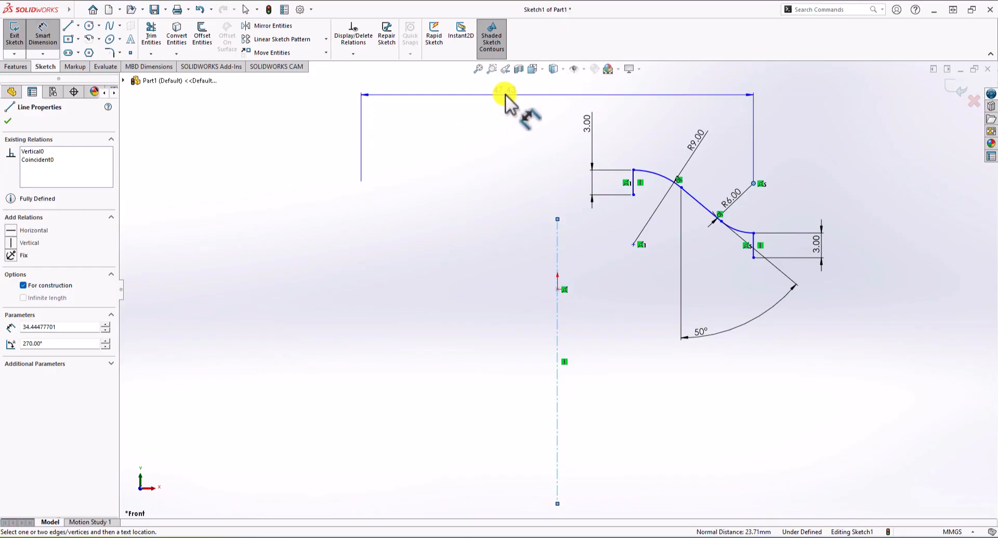
pyautogui.click(539, 98)
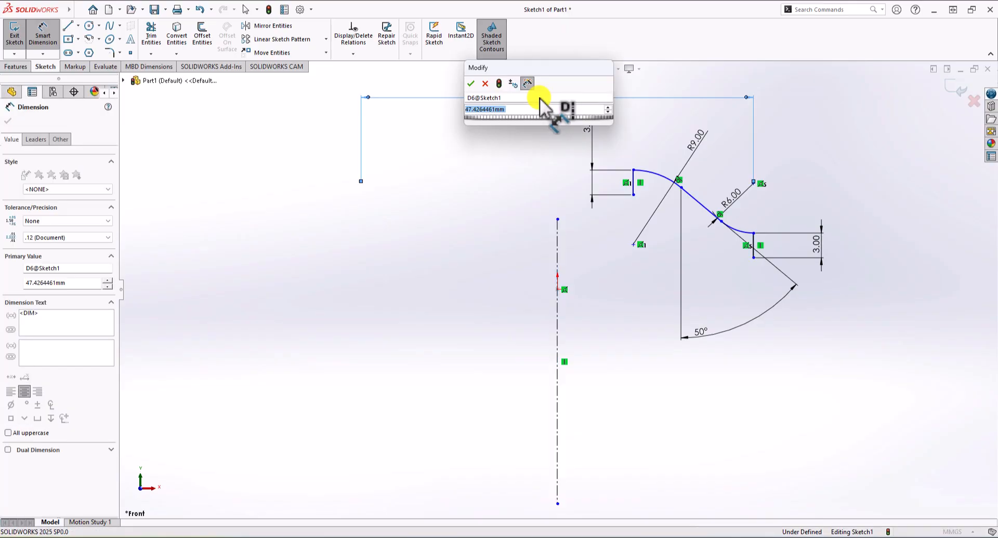
pyautogui.write('45')
pyautogui.press('Return')
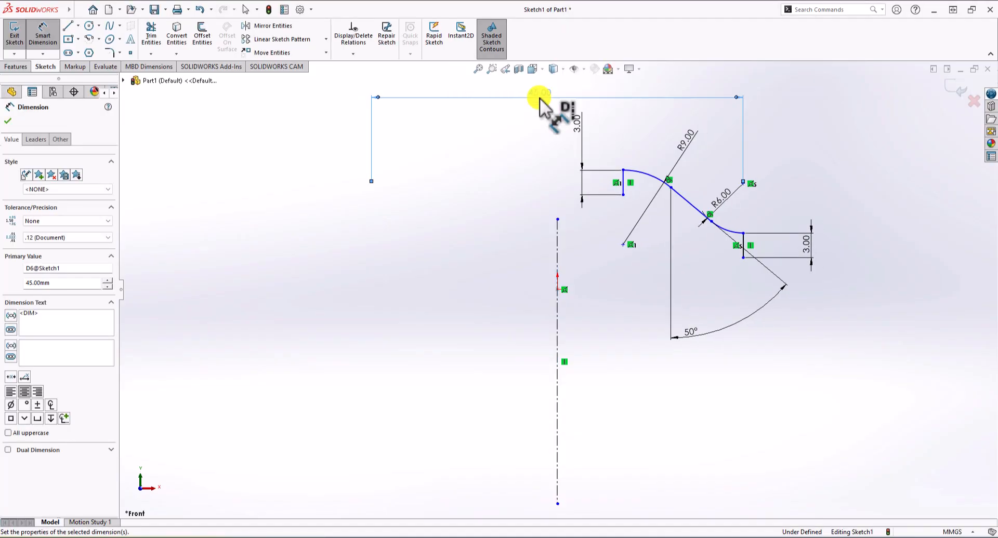
# Add a 14 mm diameter dimension from the upper, inner vertical end line across the centerline
pyautogui.scroll(1, 530, 202)
pyautogui.scroll(-3, 529, 206)
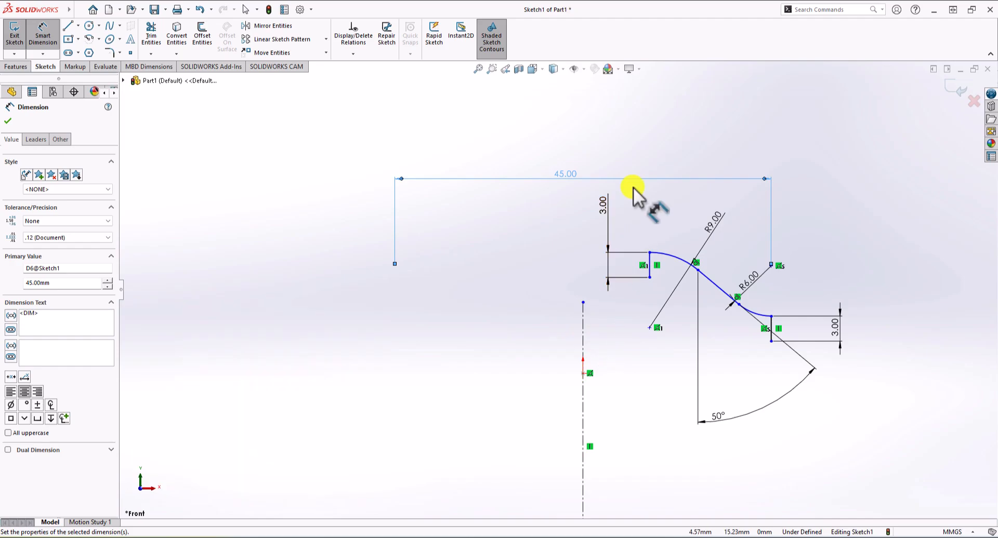
pyautogui.click(649, 261)
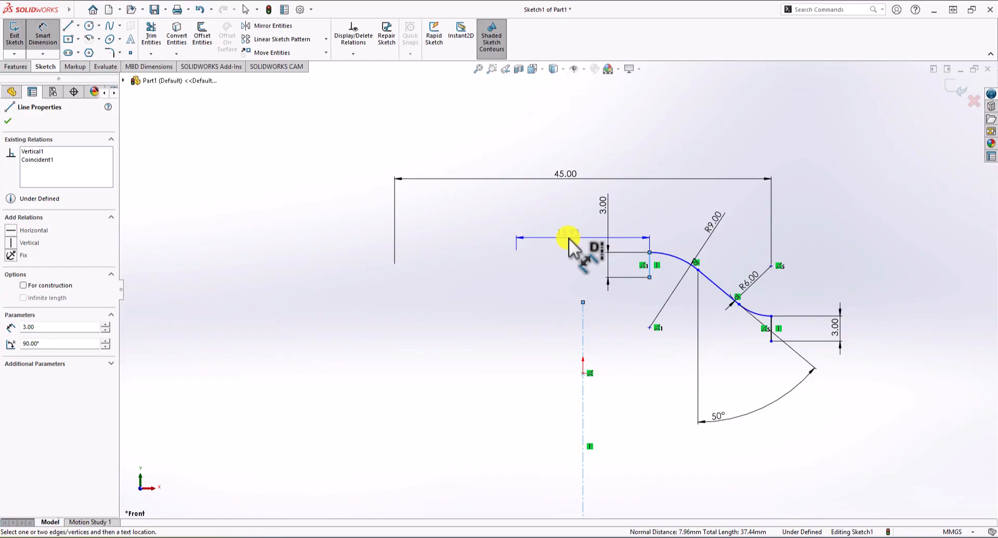
pyautogui.click(484, 202)
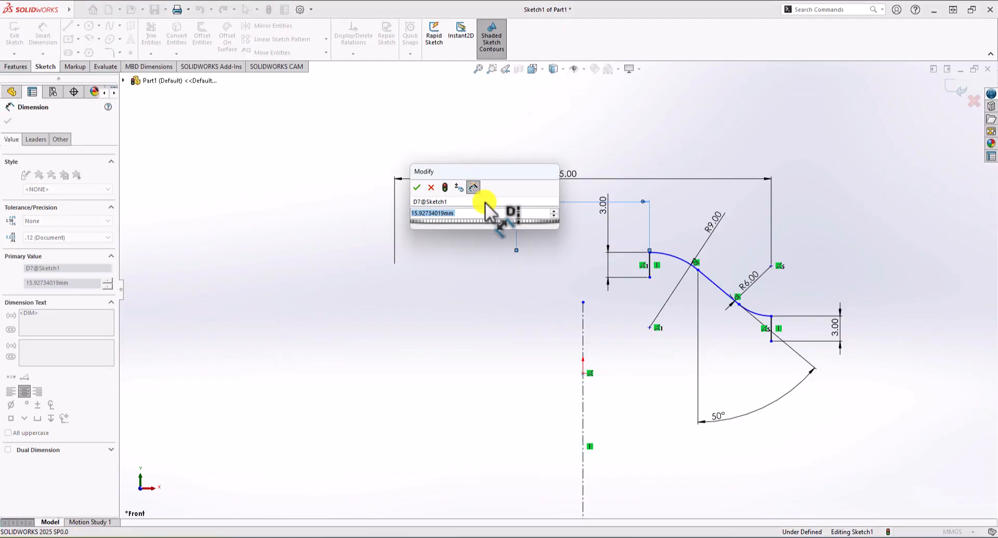
pyautogui.write('14')
pyautogui.press('Return')
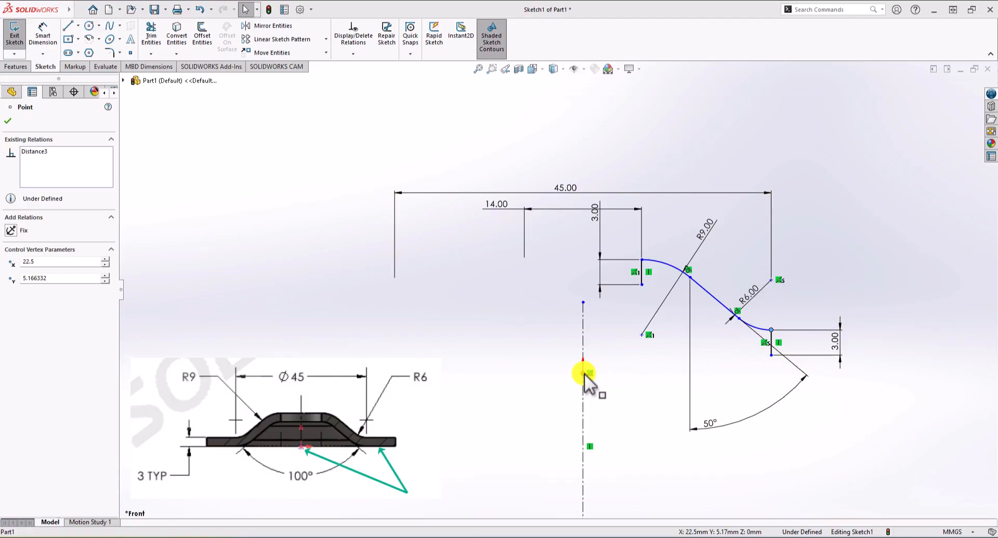
# Add a horizontal relation between the bottom endpoint of the outer vertical line and the origin
pyautogui.click(771, 355)
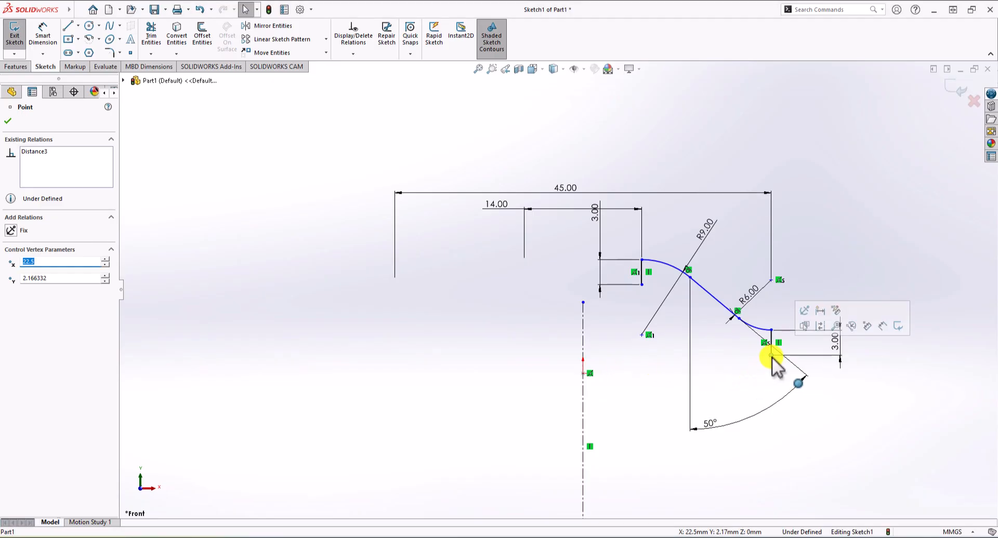
pyautogui.keyDown('ctrl'); pyautogui.click(582, 374); pyautogui.keyUp('ctrl')
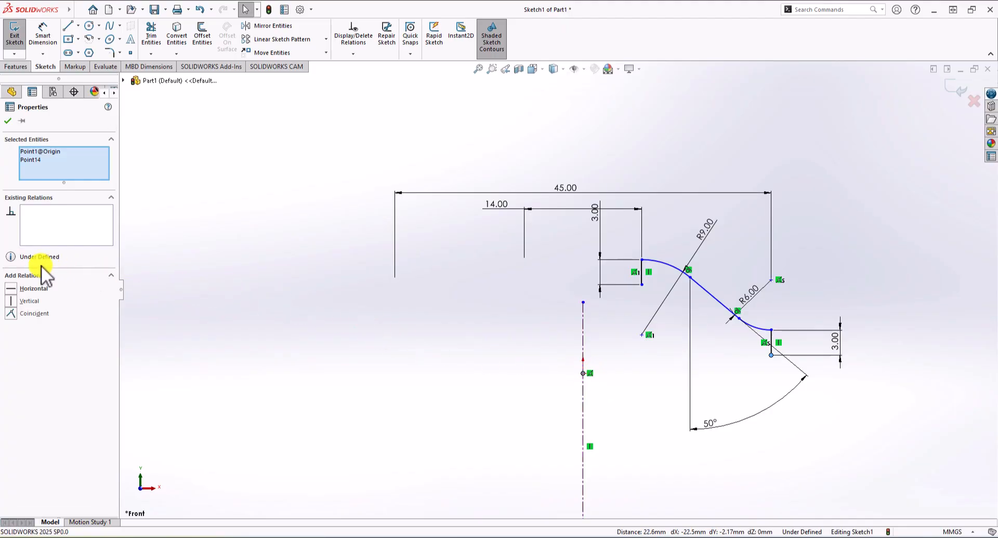
pyautogui.click(11, 289)
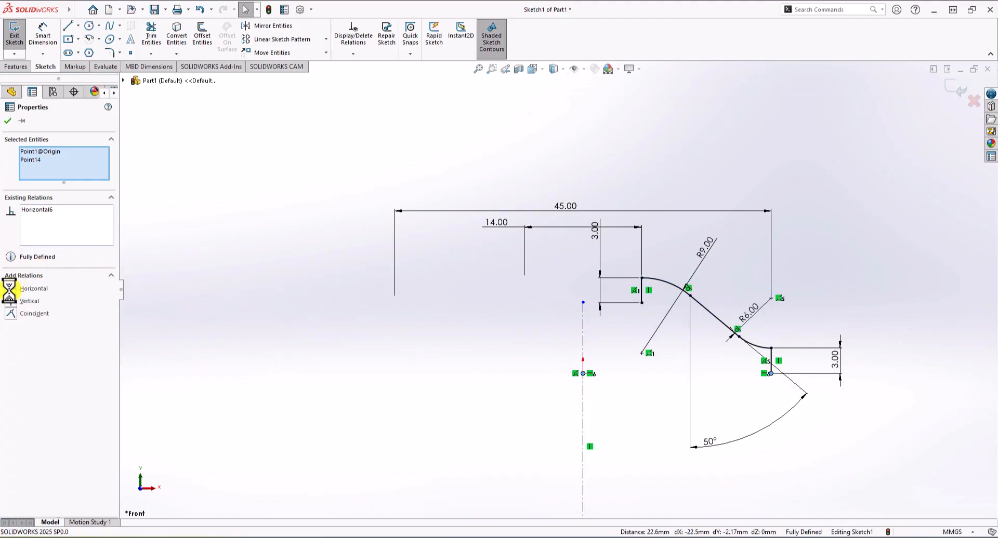
# Offset the upper arc, sloped line and lower arc inward by 3 mm with chain selection off to close the profile
pyautogui.click(459, 326)
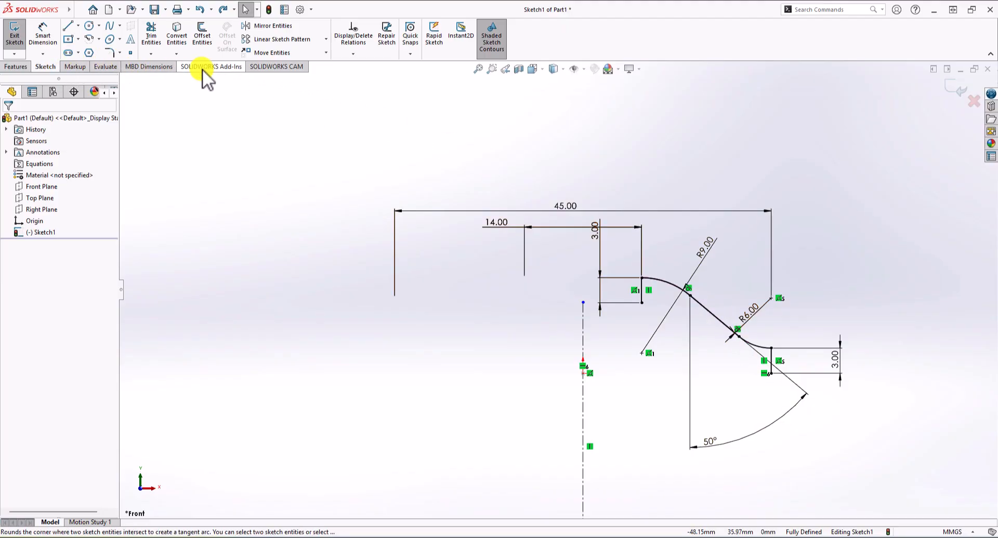
pyautogui.click(203, 36)
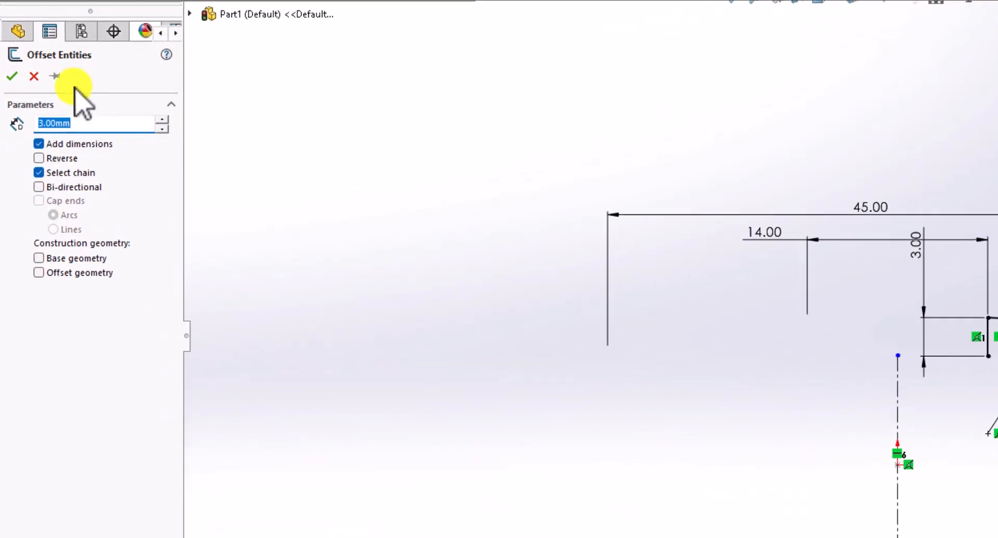
pyautogui.click(41, 172)
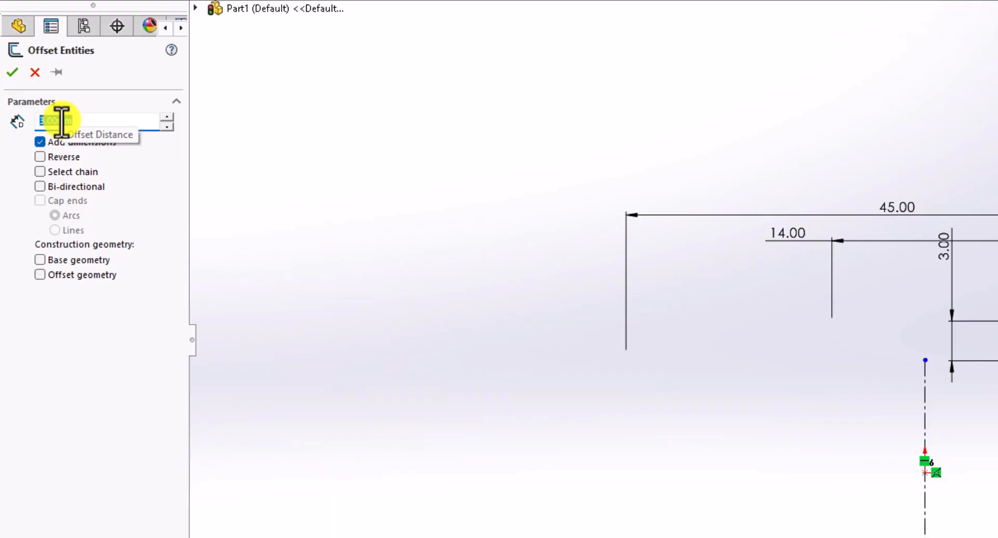
pyautogui.click(664, 287)
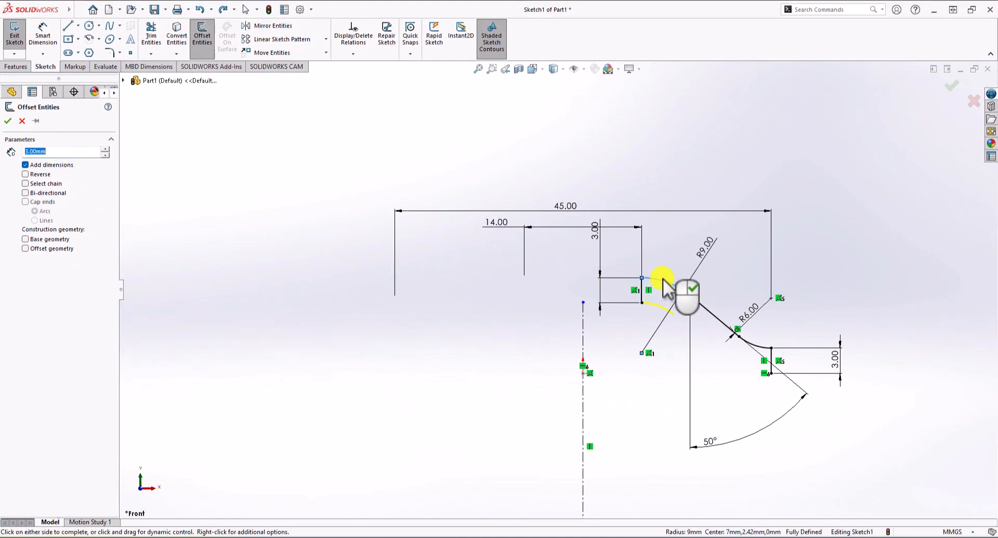
pyautogui.click(701, 307)
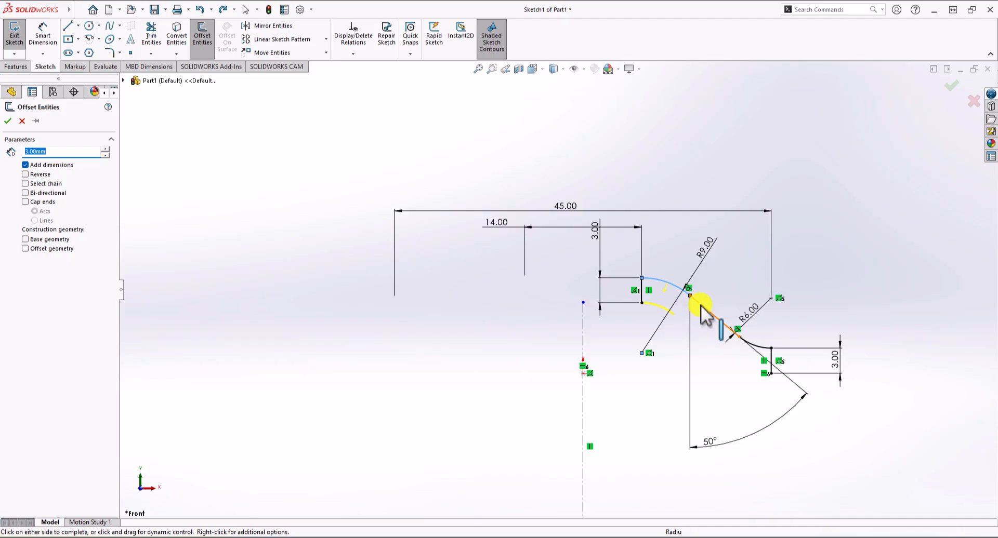
pyautogui.click(757, 346)
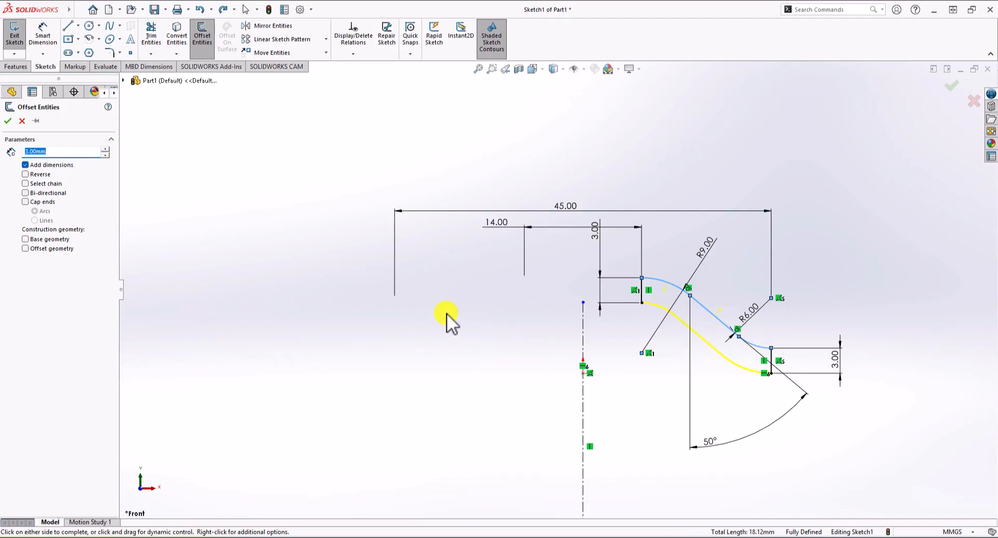
pyautogui.click(8, 120)
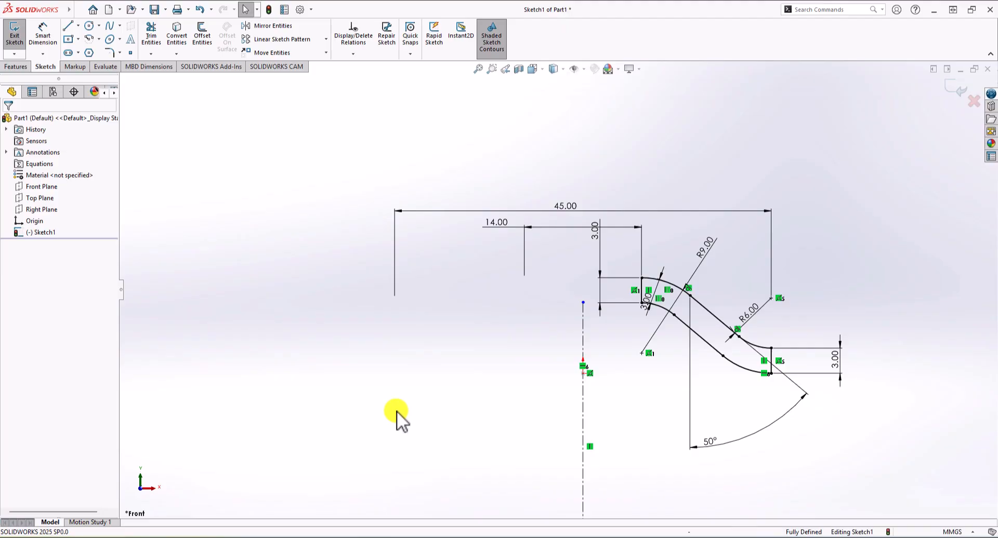
# Revolve the closed profile region 360° about the vertical centerline as a solid, with the thin feature option turned off
pyautogui.click(15, 67)
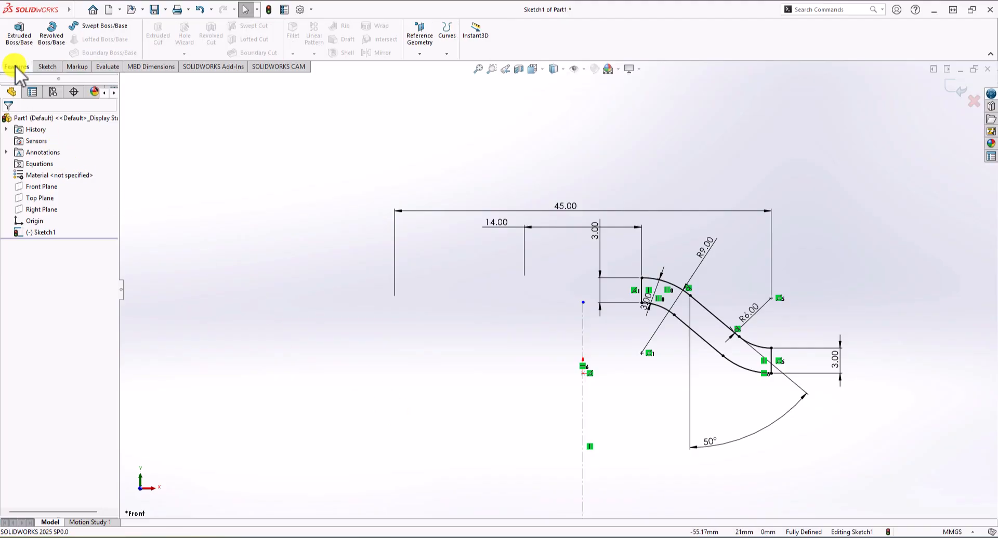
pyautogui.click(61, 32)
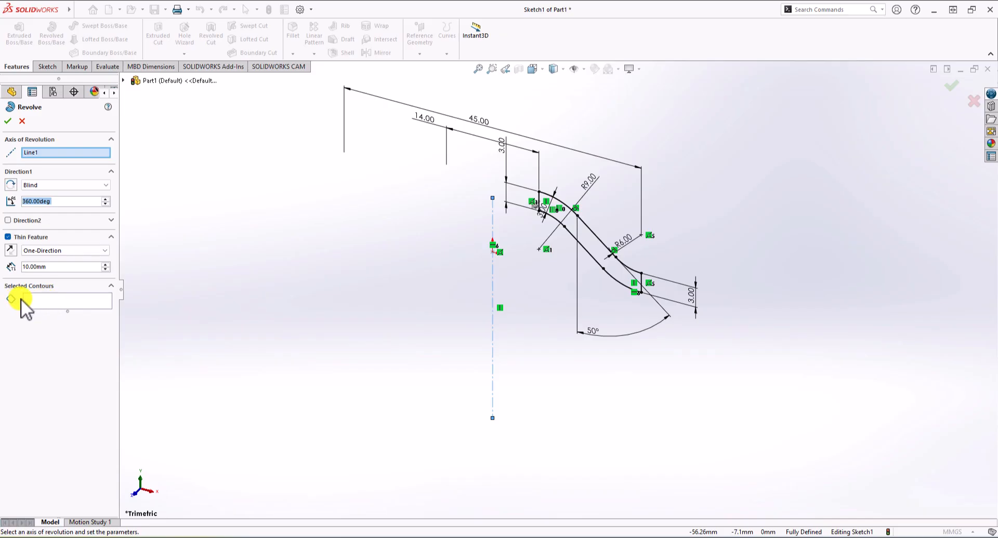
pyautogui.click(54, 301)
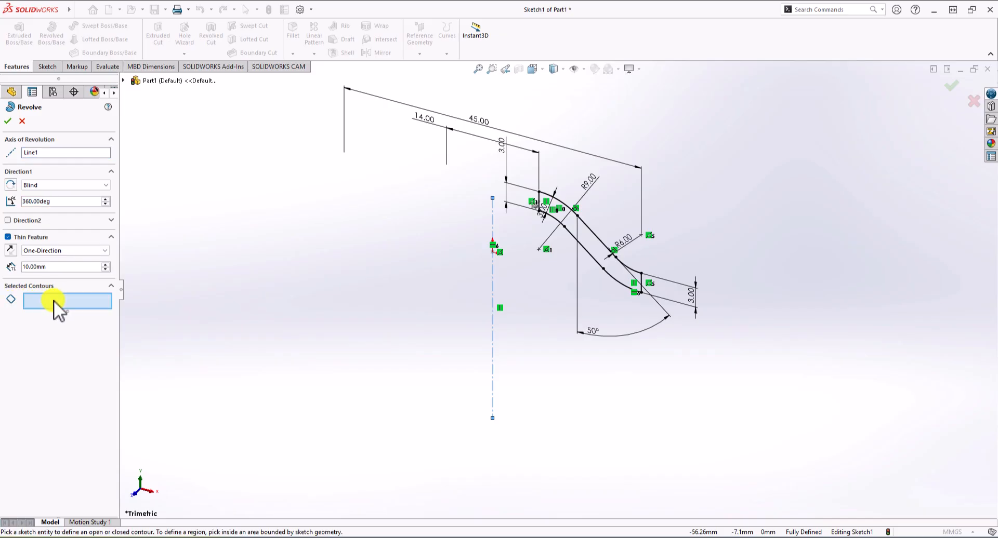
pyautogui.click(612, 269)
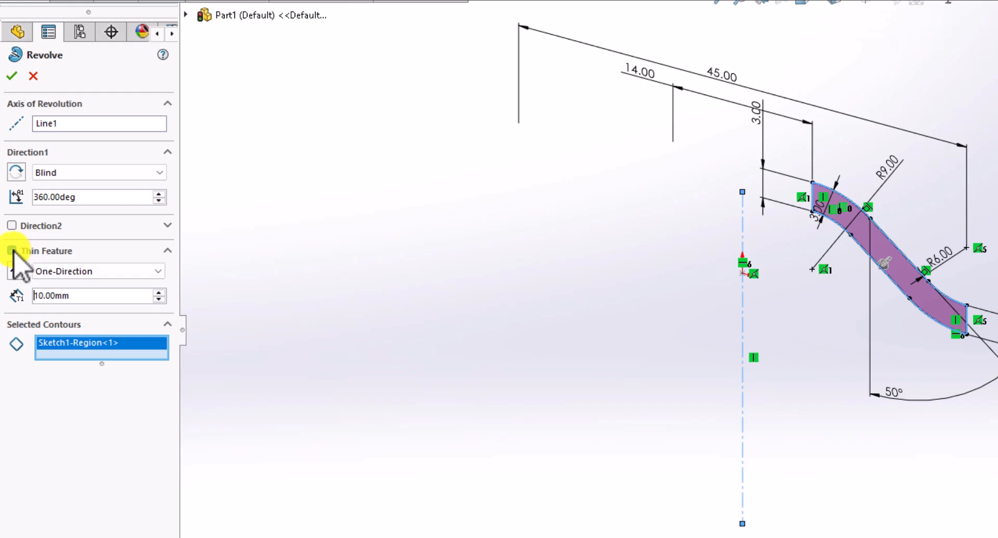
pyautogui.click(11, 251)
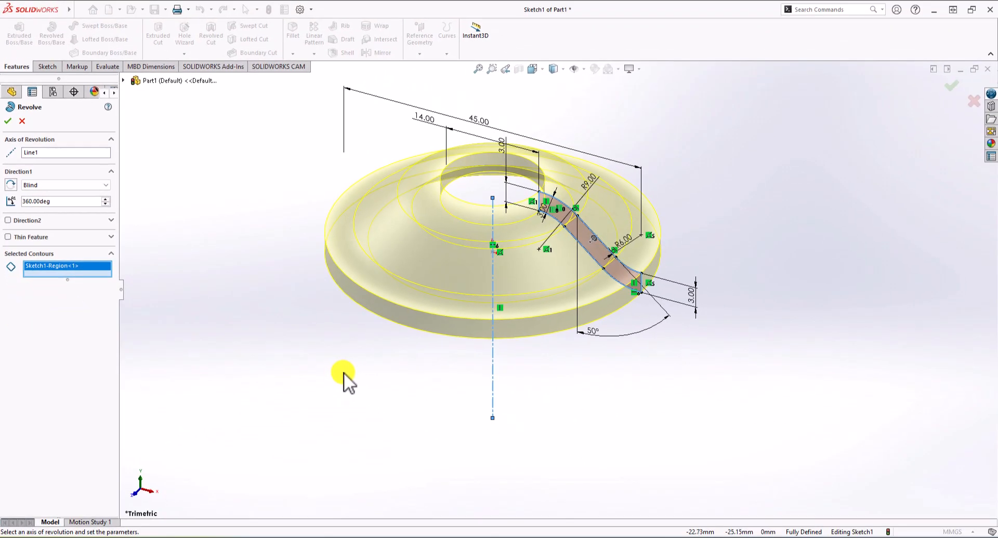
pyautogui.moveTo(344, 372)
pyautogui.mouseDown(button='middle')
pyautogui.moveTo(349, 339)
pyautogui.moveTo(423, 281)
pyautogui.moveTo(383, 363)
pyautogui.moveTo(352, 348)
pyautogui.mouseUp(button='middle')
pyautogui.click(8, 121)
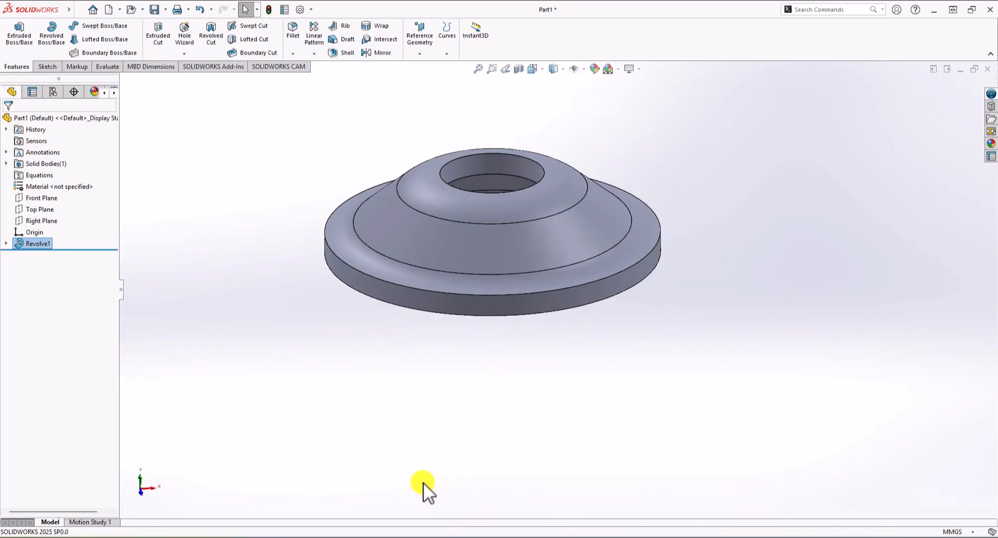
# Start a new sketch on the Top Plane
pyautogui.moveTo(423, 472)
pyautogui.mouseDown(button='middle')
pyautogui.moveTo(445, 274)
pyautogui.moveTo(435, 499)
pyautogui.moveTo(419, 491)
pyautogui.moveTo(428, 485)
pyautogui.mouseUp(button='middle')
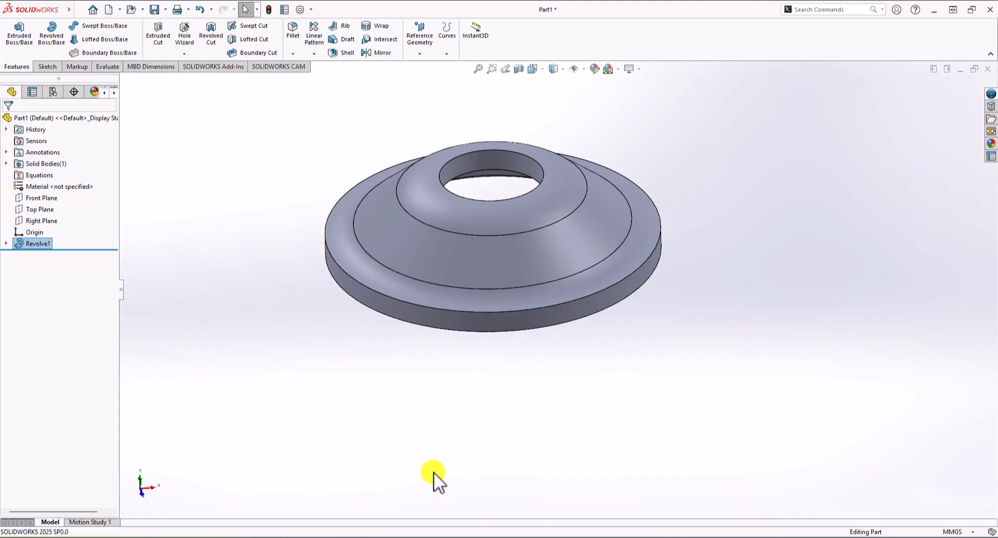
pyautogui.click(48, 66)
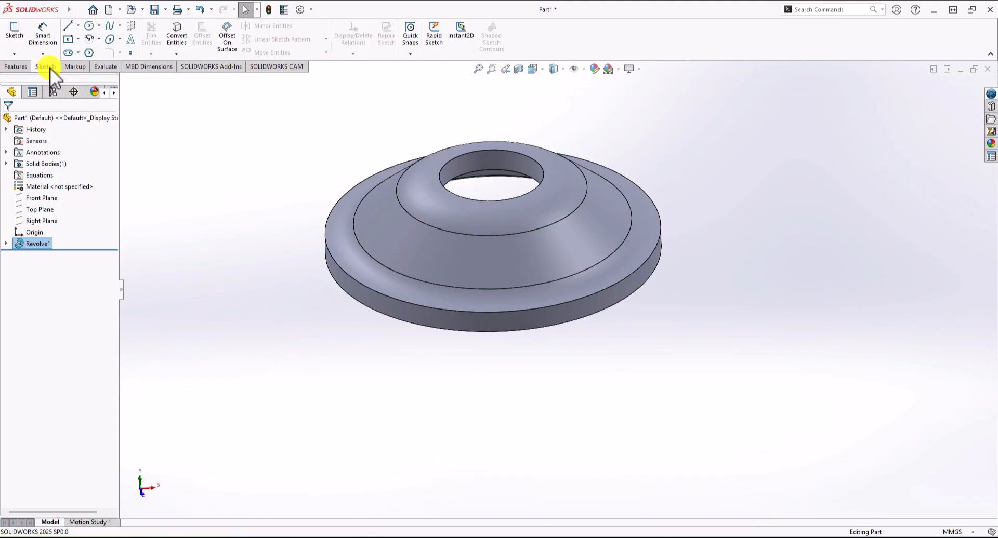
pyautogui.click(14, 29)
pyautogui.click(123, 81)
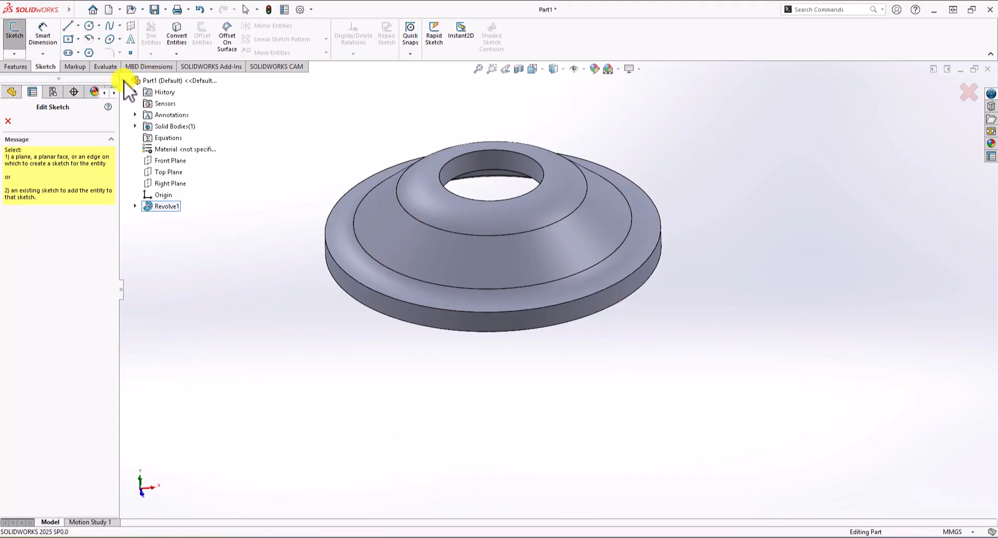
pyautogui.click(170, 172)
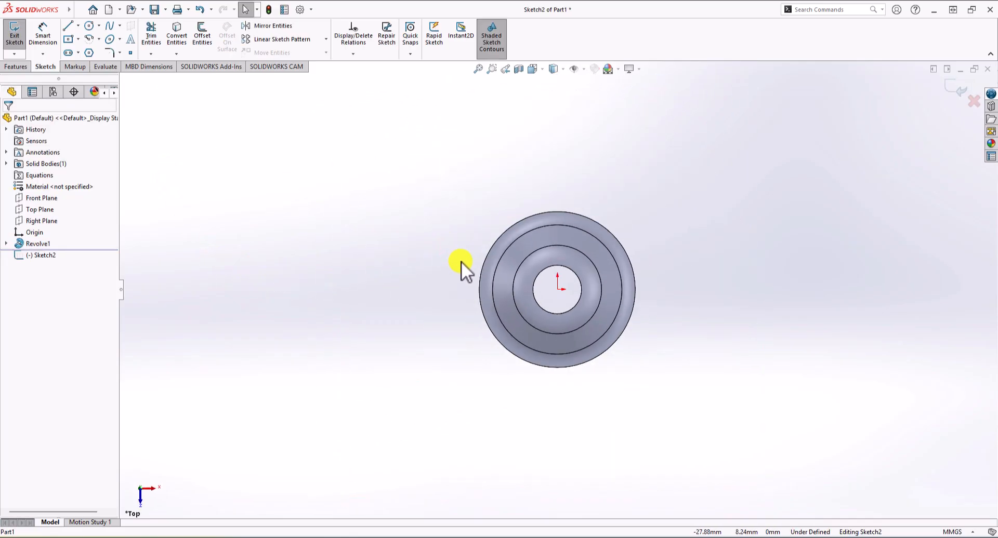
# Sketch a center rectangle about 77.5 mm wide from the origin, enclosing the revolved body
pyautogui.scroll(2, 461, 261)
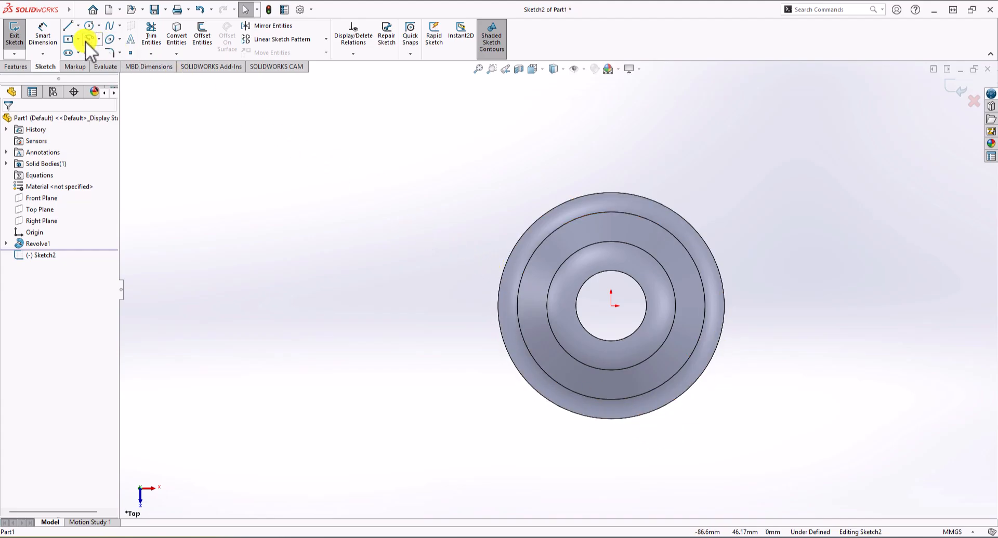
pyautogui.click(71, 40)
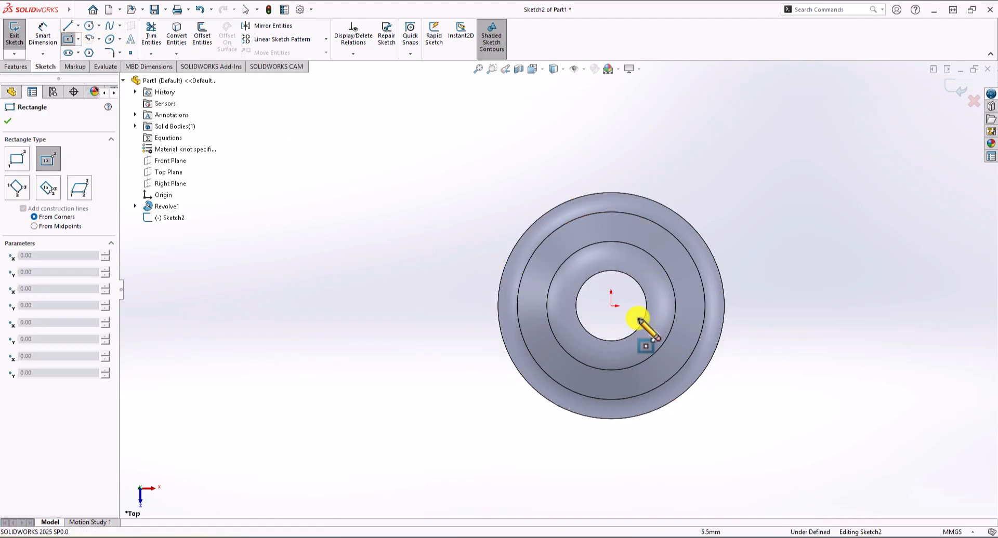
pyautogui.click(611, 305)
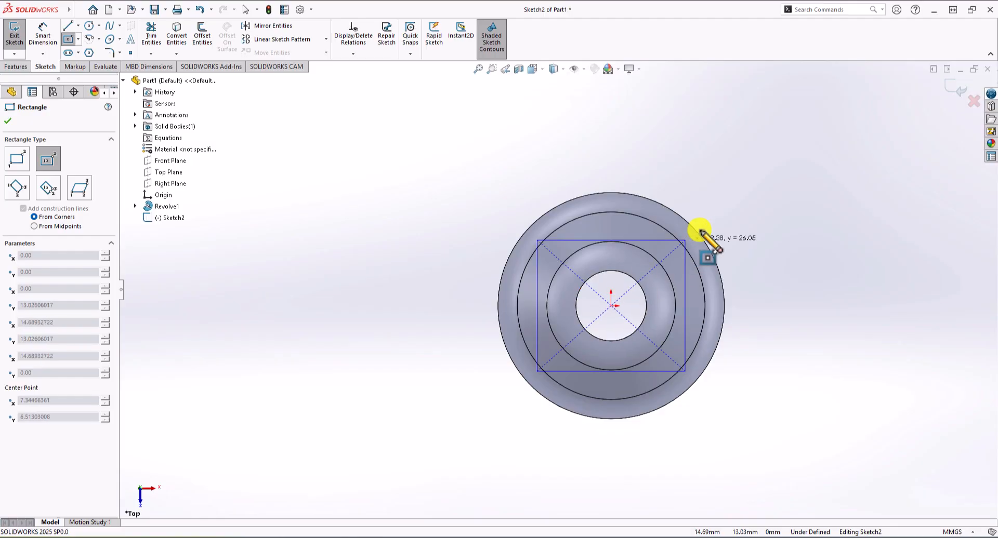
pyautogui.click(806, 157)
# Dimension the rectangle to 50 mm high and 65 mm wide
pyautogui.click(47, 42)
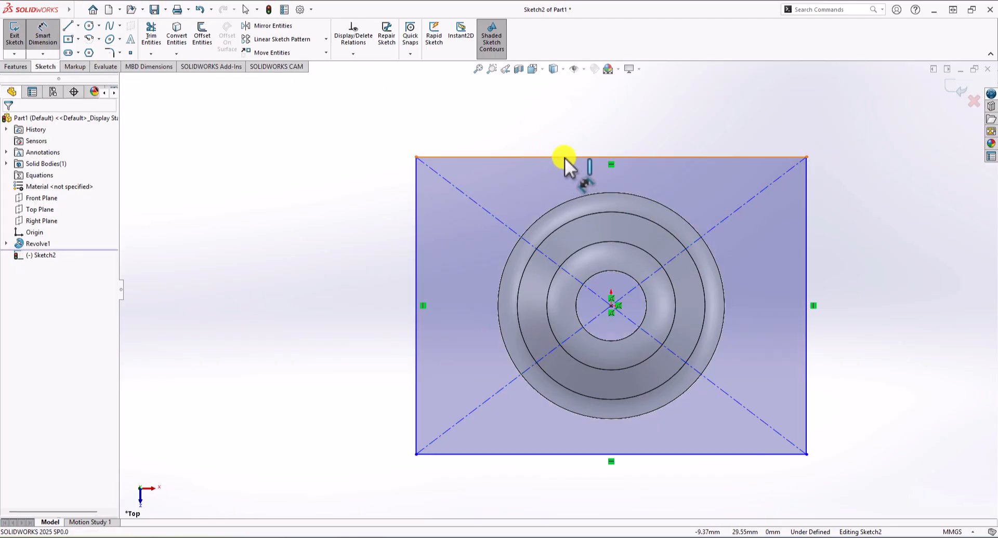
pyautogui.click(566, 157)
pyautogui.click(567, 455)
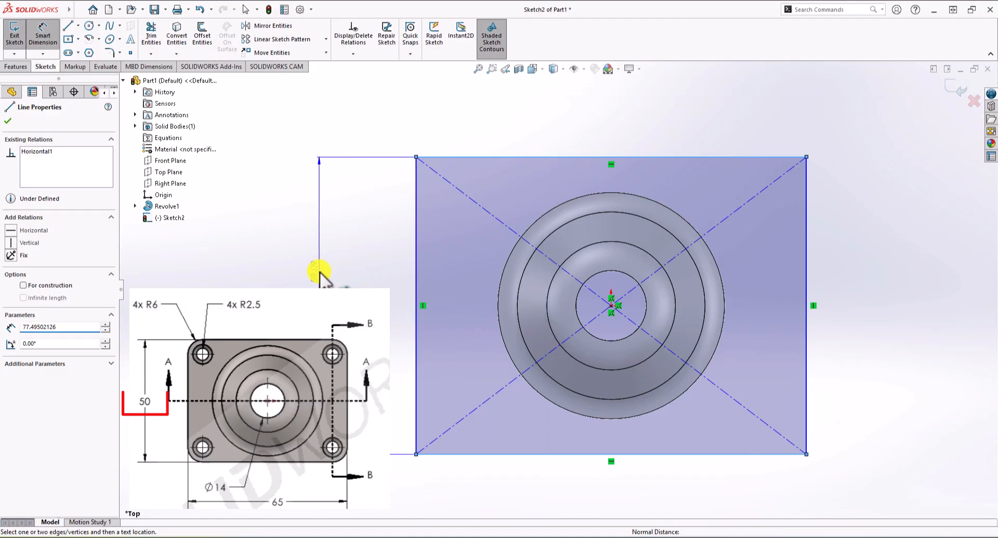
pyautogui.click(319, 268)
pyautogui.write('50')
pyautogui.press('Return')
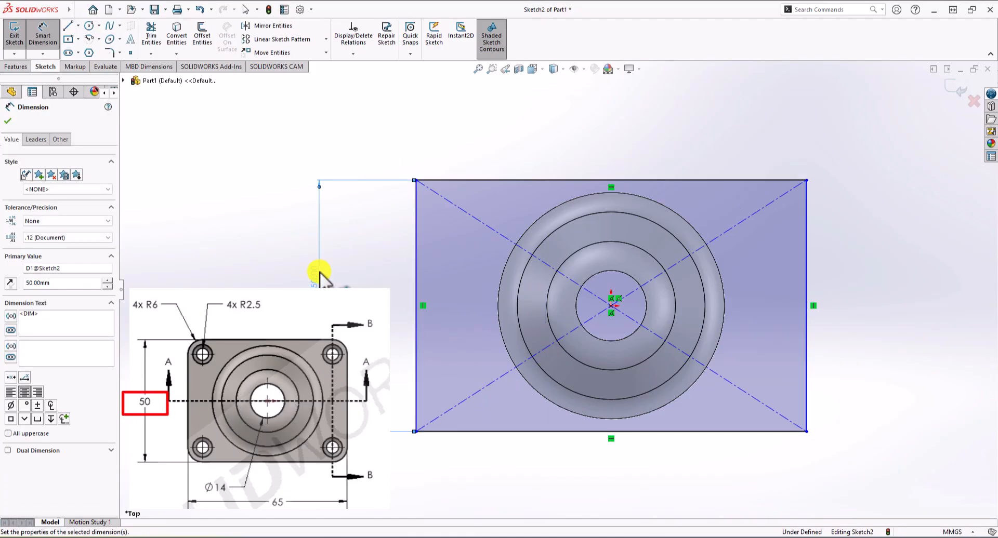
pyautogui.click(559, 431)
pyautogui.click(562, 460)
pyautogui.write('65')
pyautogui.press('Return')
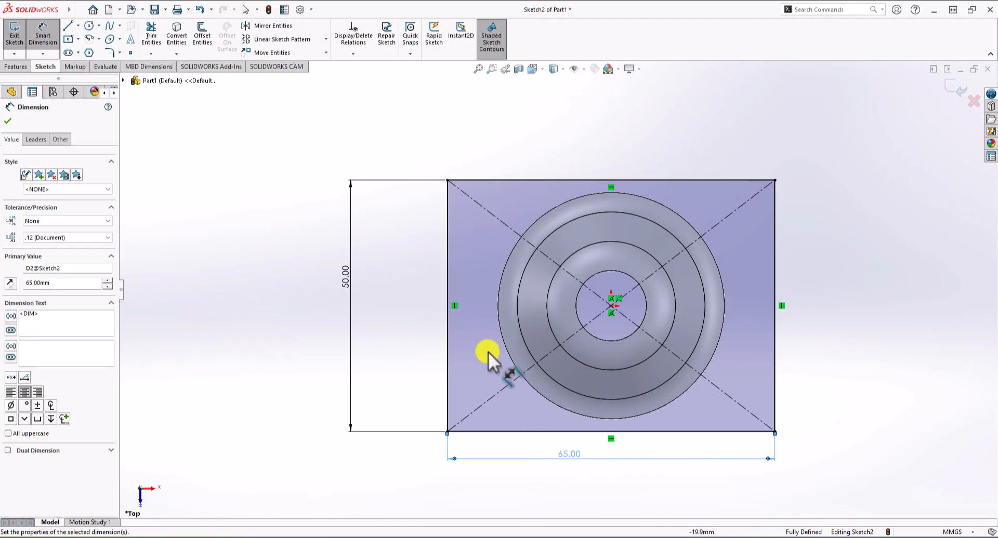
# Round all four corners of the rectangle with 6 mm sketch fillets, keeping constrained corners
pyautogui.click(110, 52)
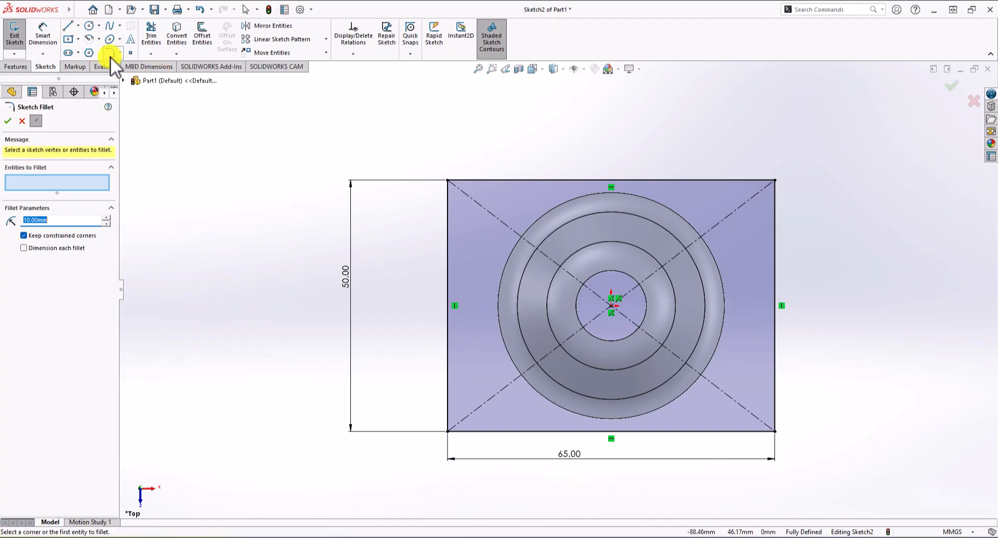
pyautogui.write('6')
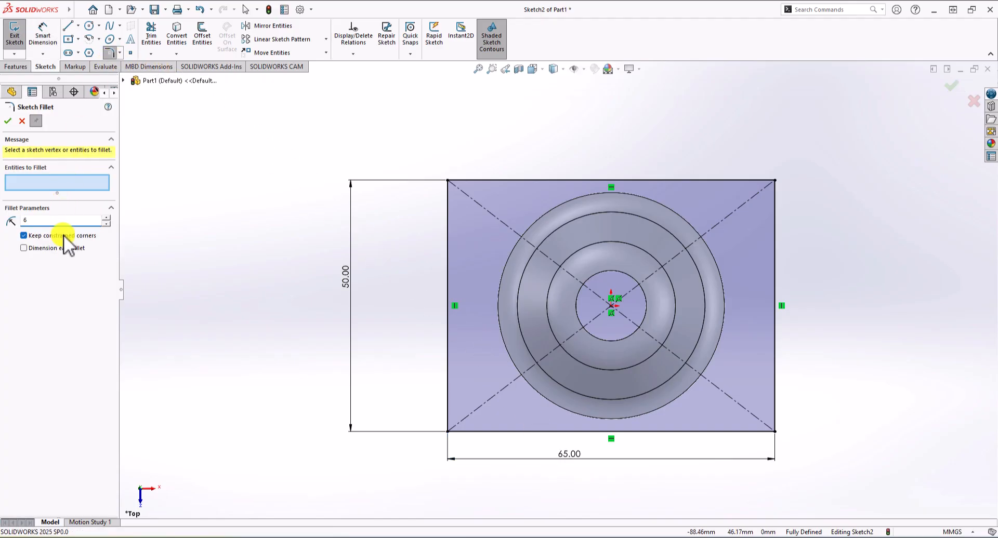
pyautogui.press('Return')
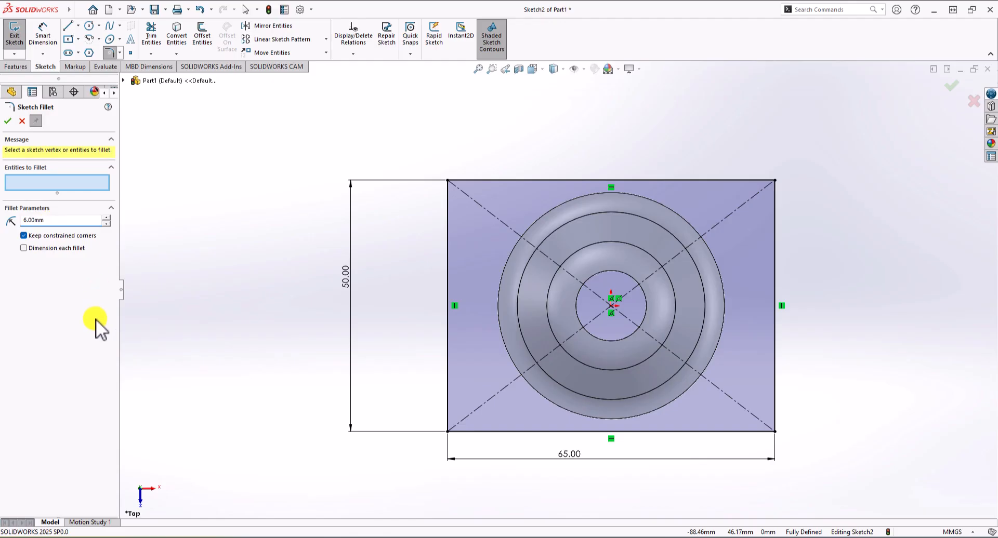
pyautogui.click(448, 181)
pyautogui.click(448, 432)
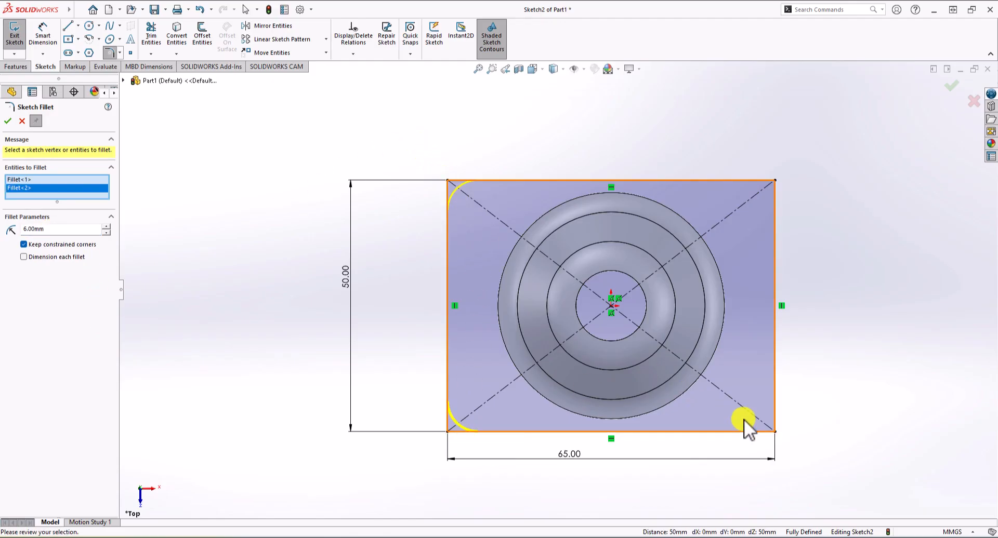
pyautogui.click(775, 431)
pyautogui.click(774, 182)
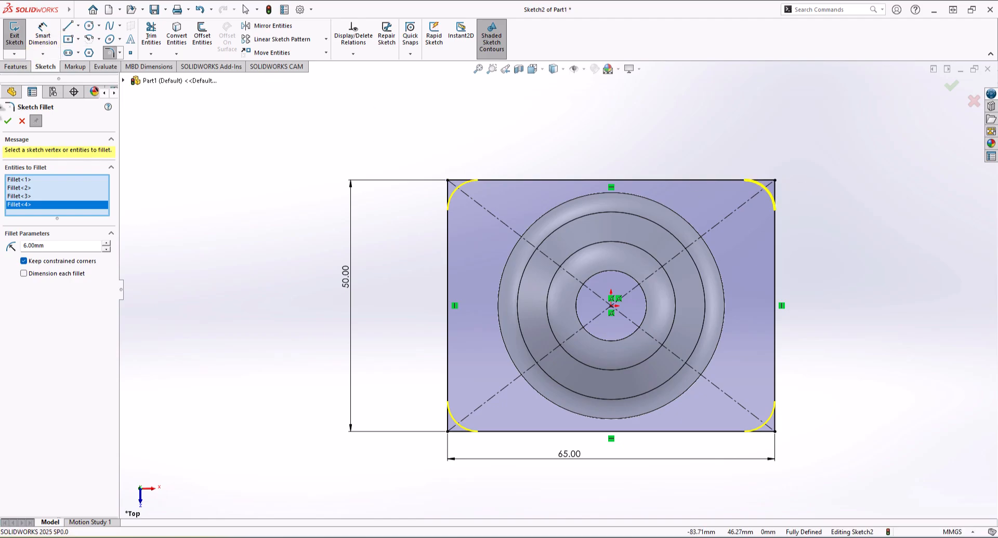
pyautogui.click(8, 121)
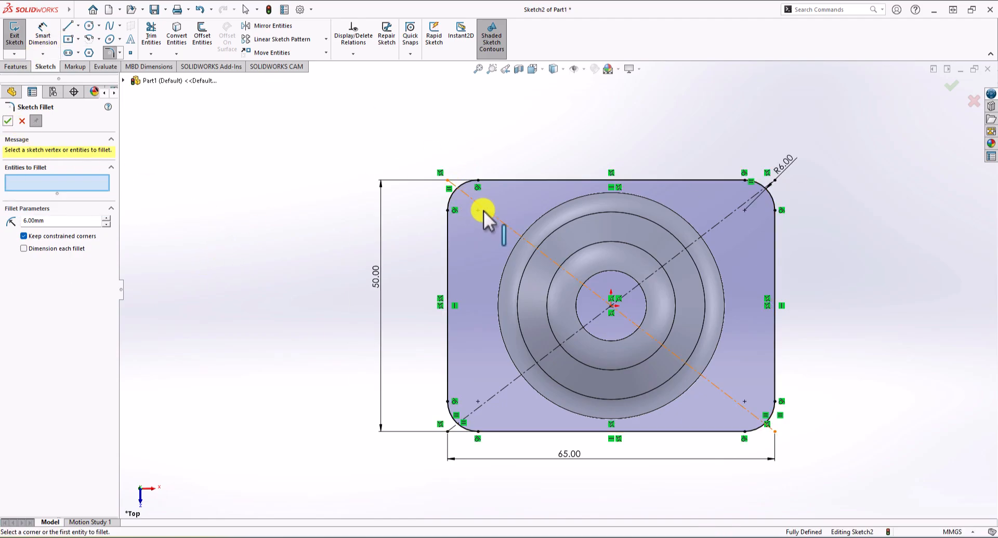
pyautogui.click(8, 121)
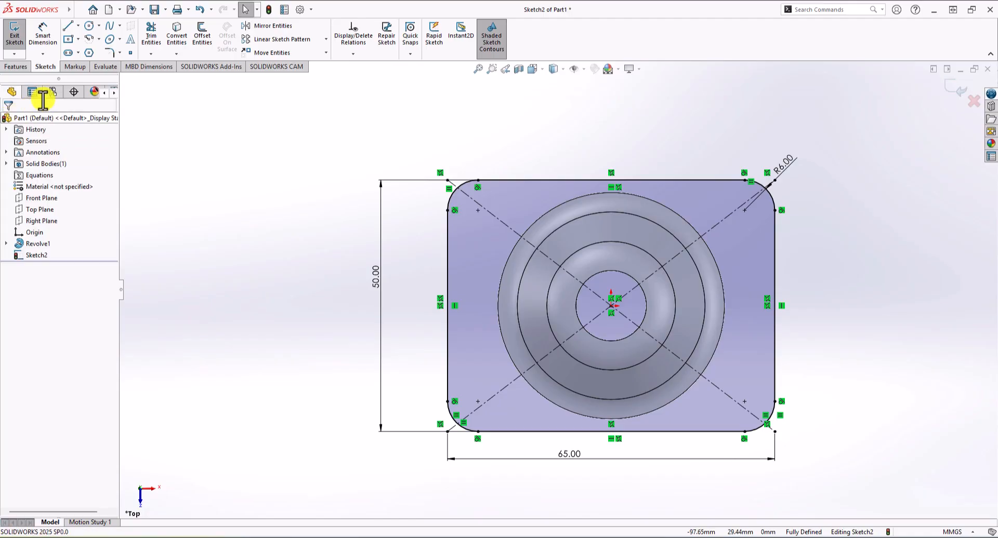
# Sketch four circles, about 5.3 to 7.4 mm in diameter, centred on the rounded rectangle's corner fillet centre points
pyautogui.click(89, 26)
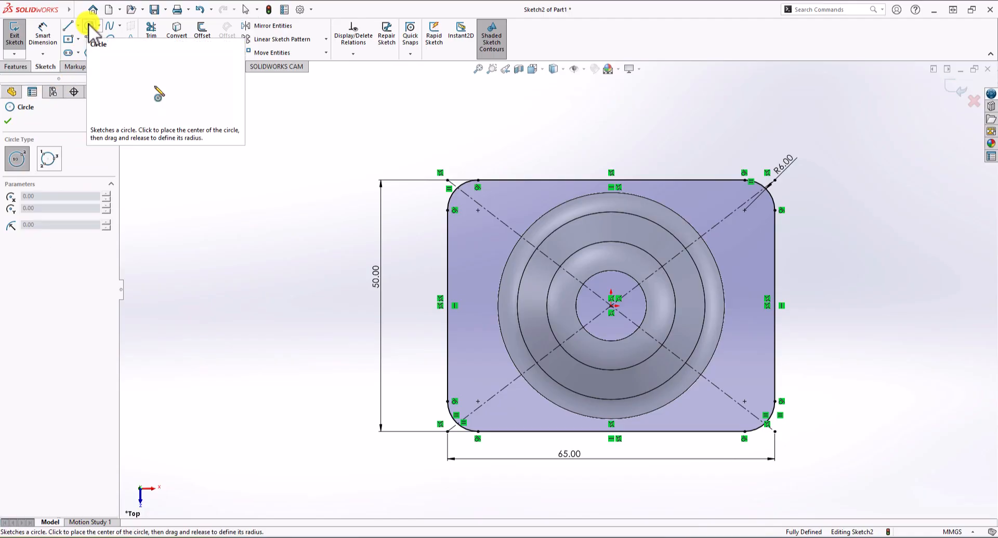
pyautogui.click(478, 211)
pyautogui.click(489, 204)
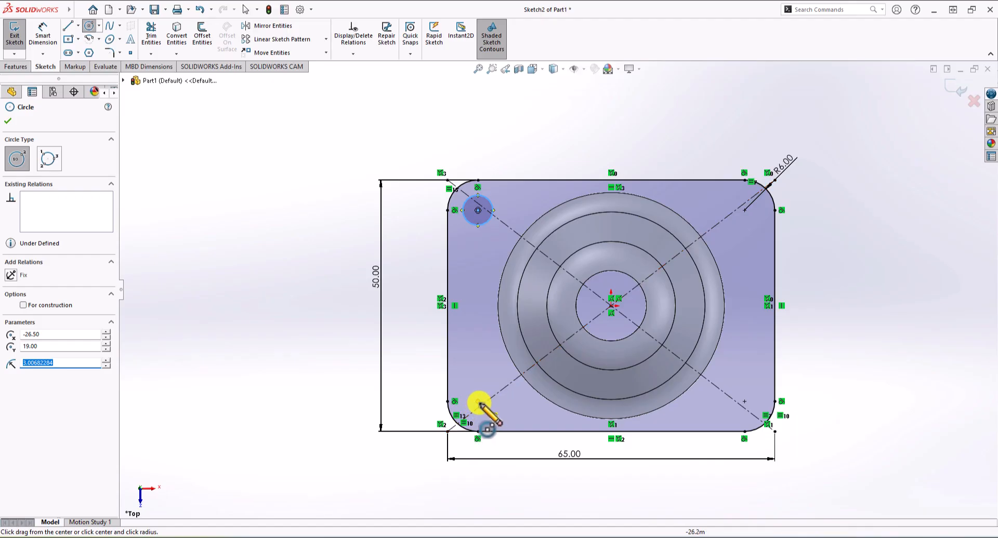
pyautogui.click(478, 402)
pyautogui.click(745, 402)
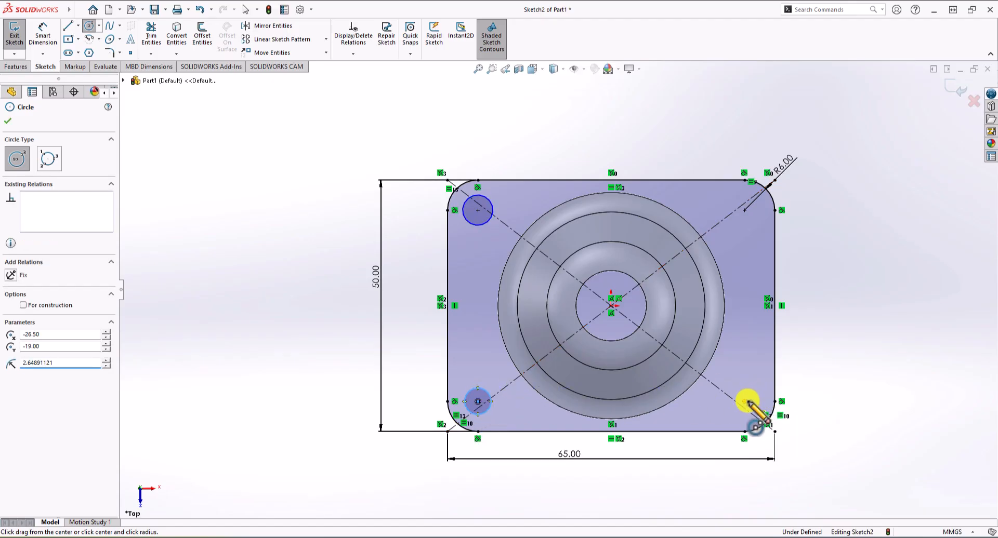
pyautogui.click(757, 394)
pyautogui.click(744, 210)
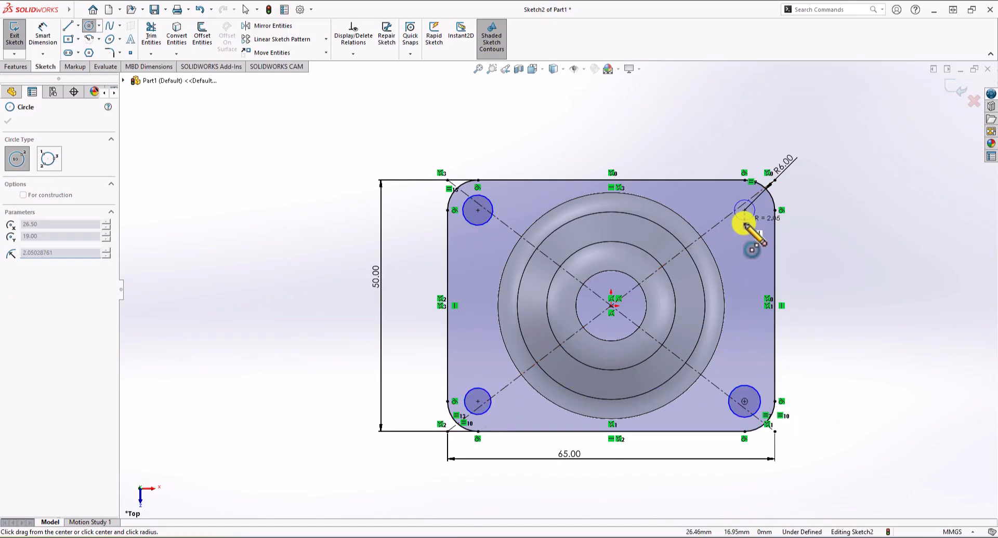
pyautogui.click(744, 229)
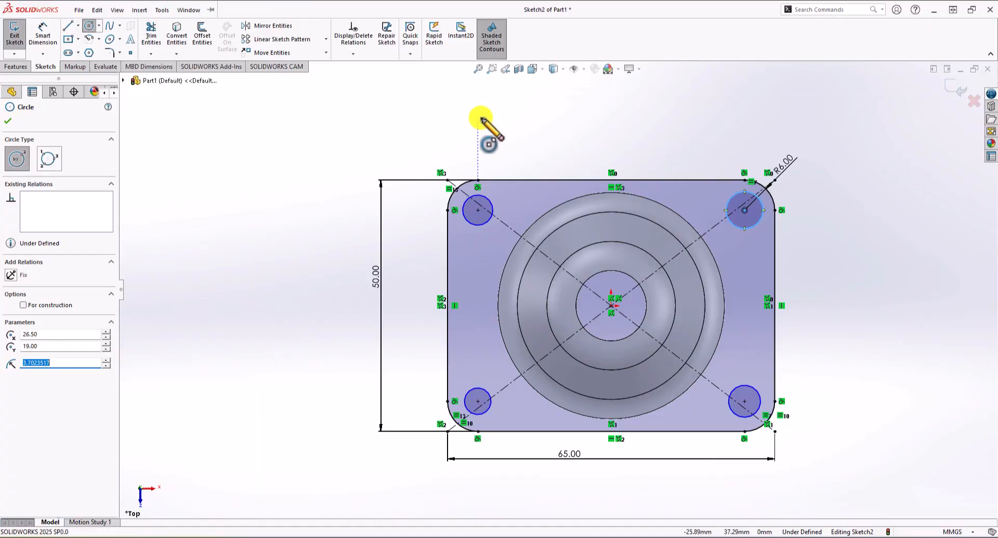
# Dimension the diameter of the upper-left corner circle to 5 mm
pyautogui.click(58, 37)
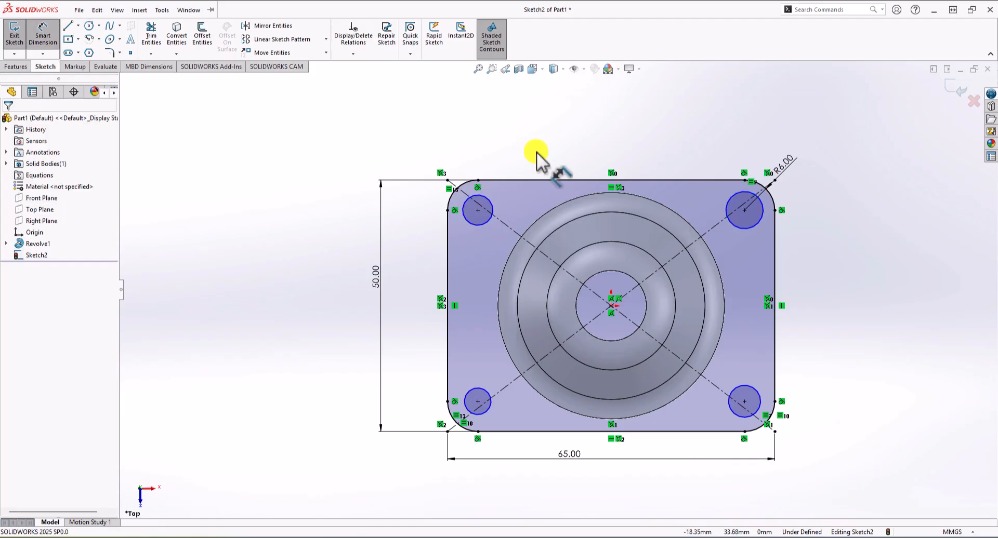
pyautogui.click(475, 196)
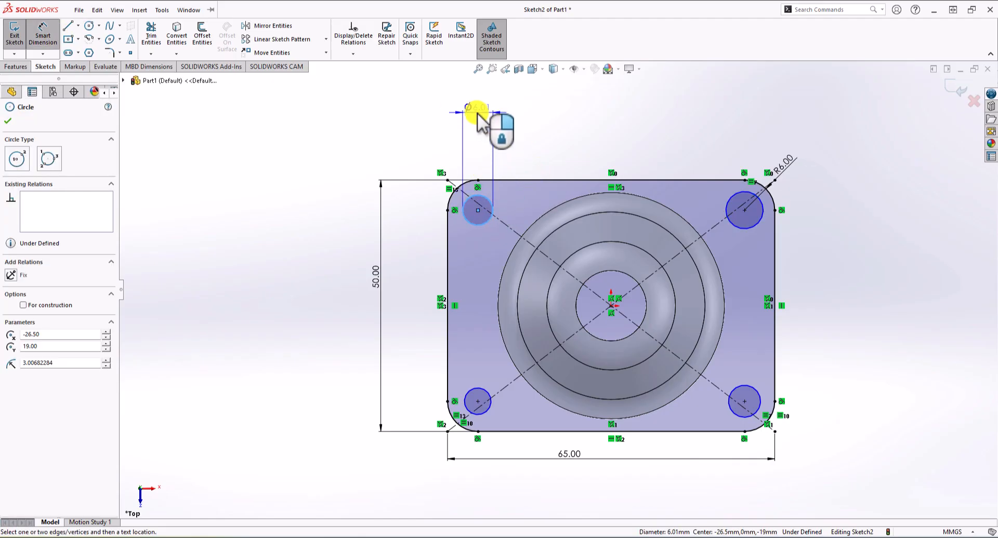
pyautogui.click(476, 116)
pyautogui.write('2.5*')
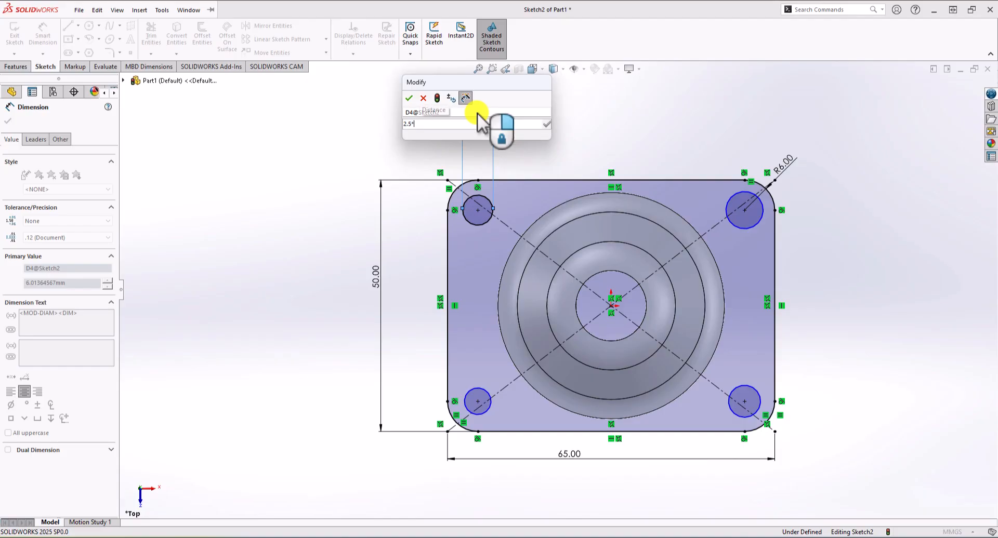
pyautogui.press('Return')
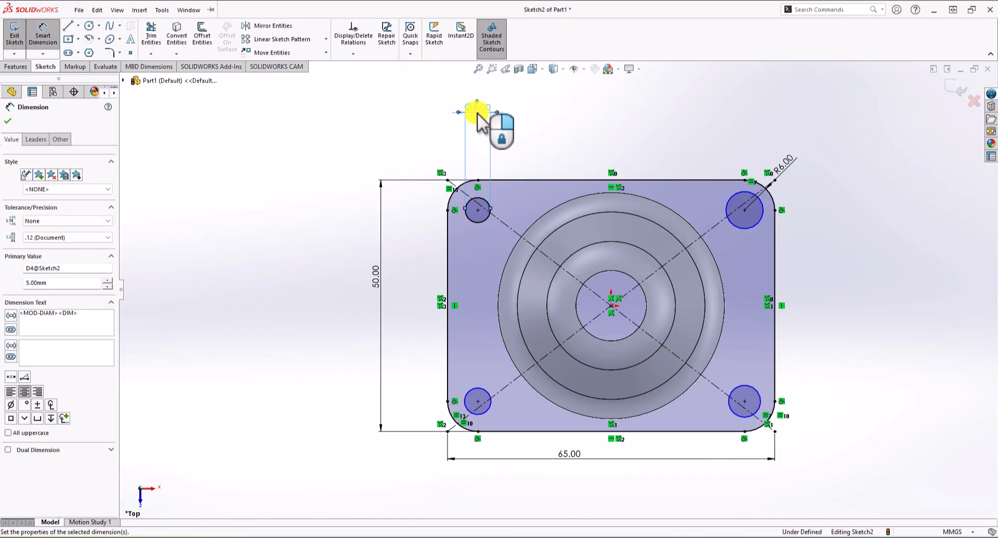
pyautogui.press('Escape')
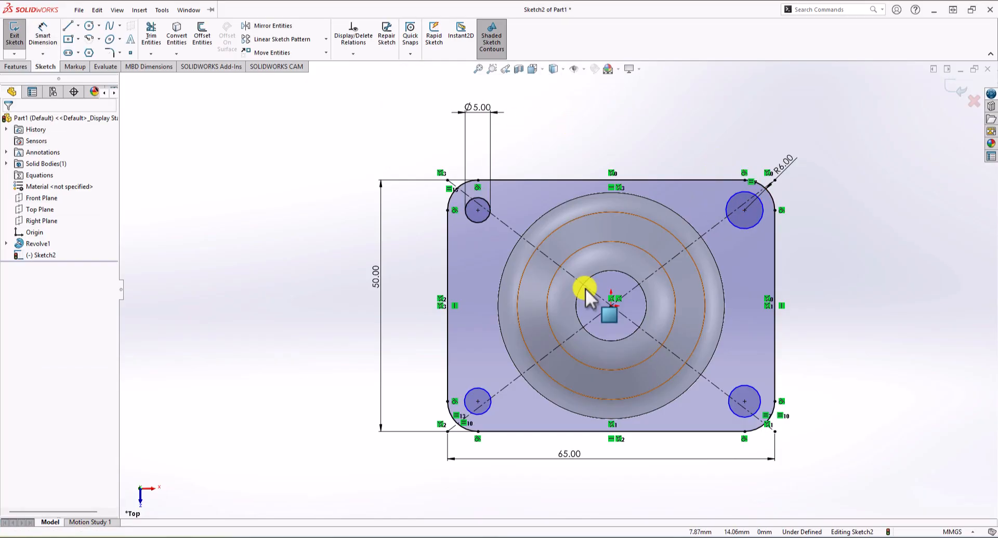
# Apply an Equal relation to all four corner circles
pyautogui.click(736, 191)
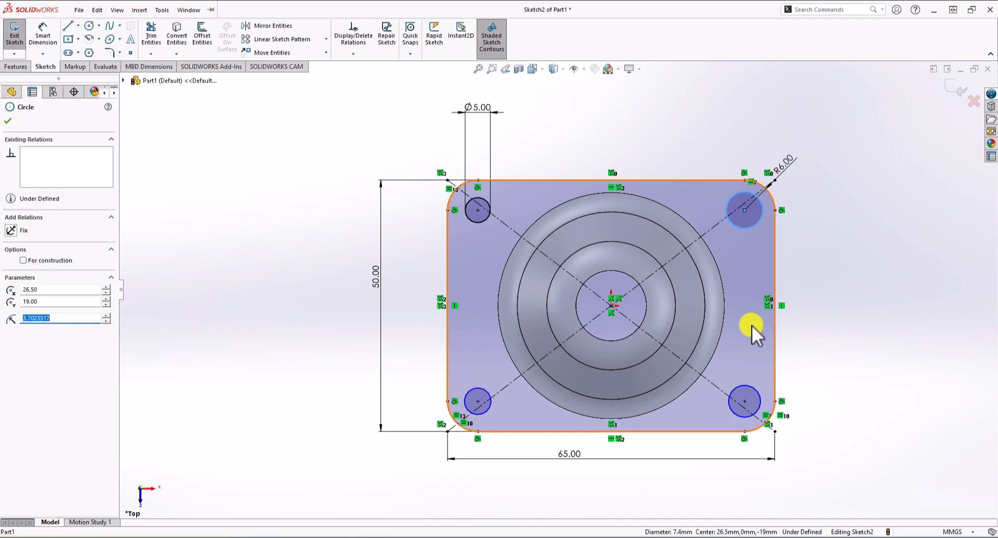
pyautogui.keyDown('ctrl'); pyautogui.click(755, 412); pyautogui.keyUp('ctrl')
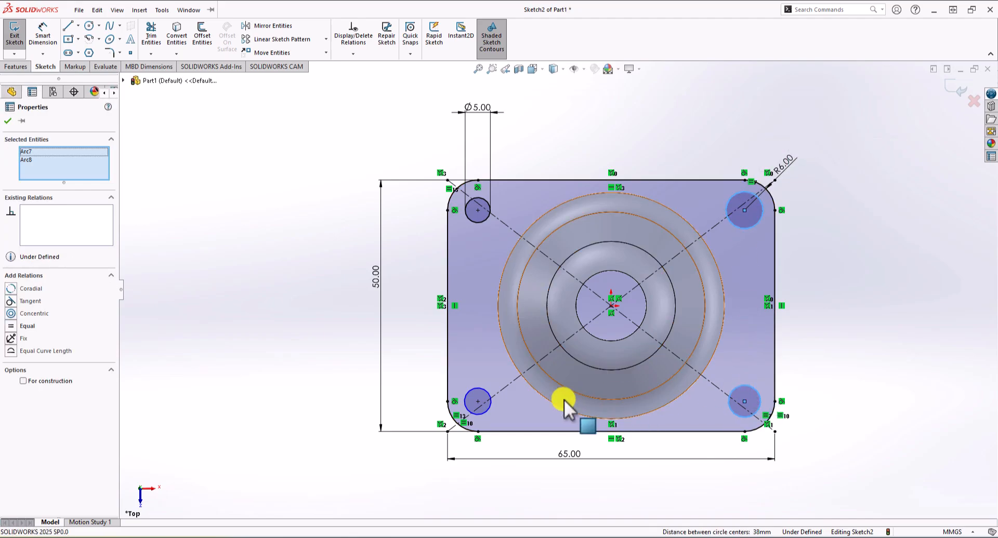
pyautogui.keyDown('ctrl'); pyautogui.click(488, 390); pyautogui.keyUp('ctrl')
pyautogui.keyDown('ctrl'); pyautogui.click(481, 223); pyautogui.keyUp('ctrl')
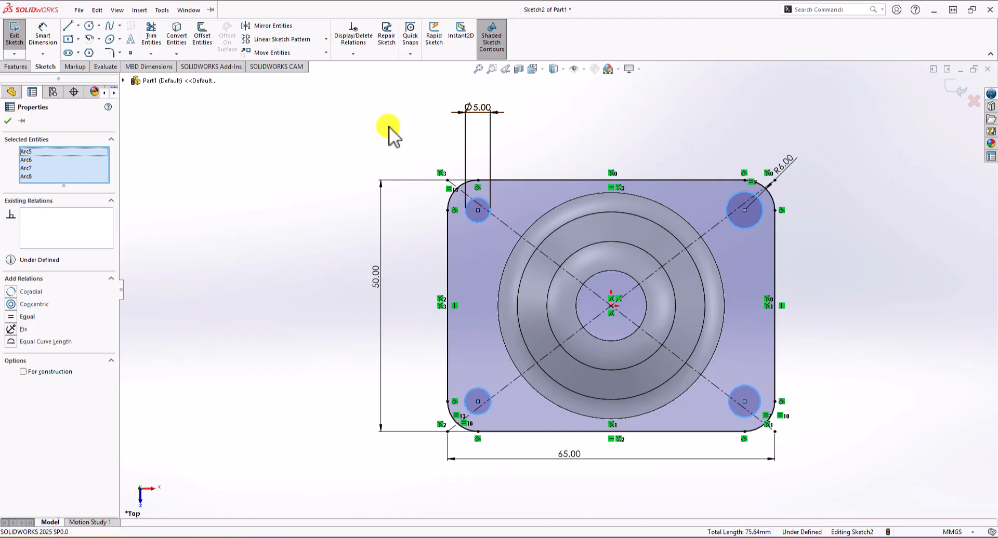
pyautogui.click(11, 317)
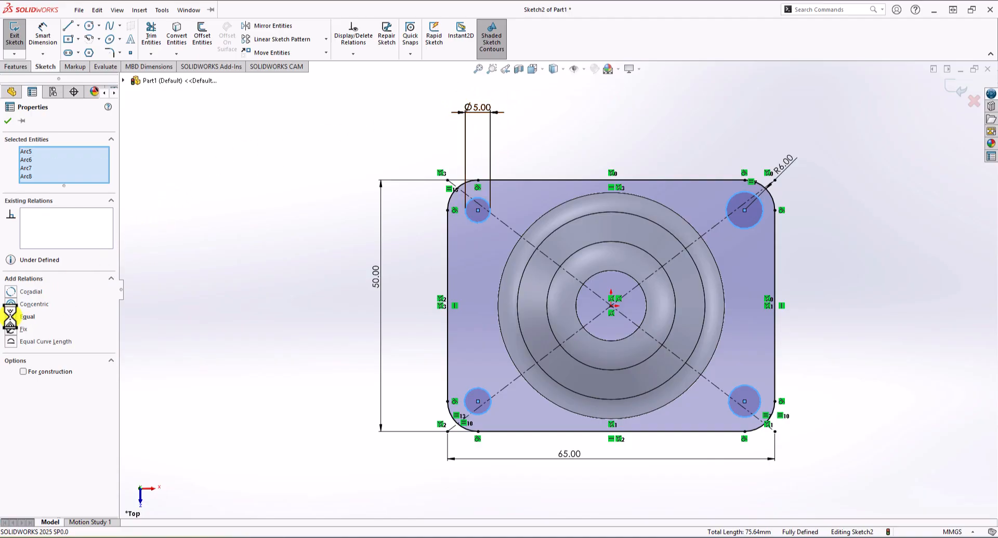
pyautogui.click(265, 192)
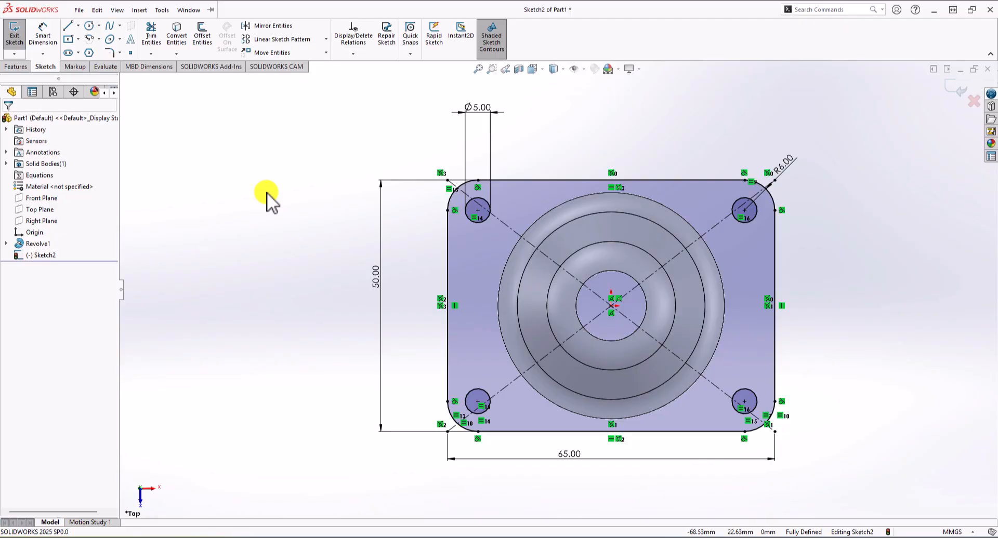
# Convert the revolved body's outer circular edge into the base sketch with Convert Entities
pyautogui.press('f')
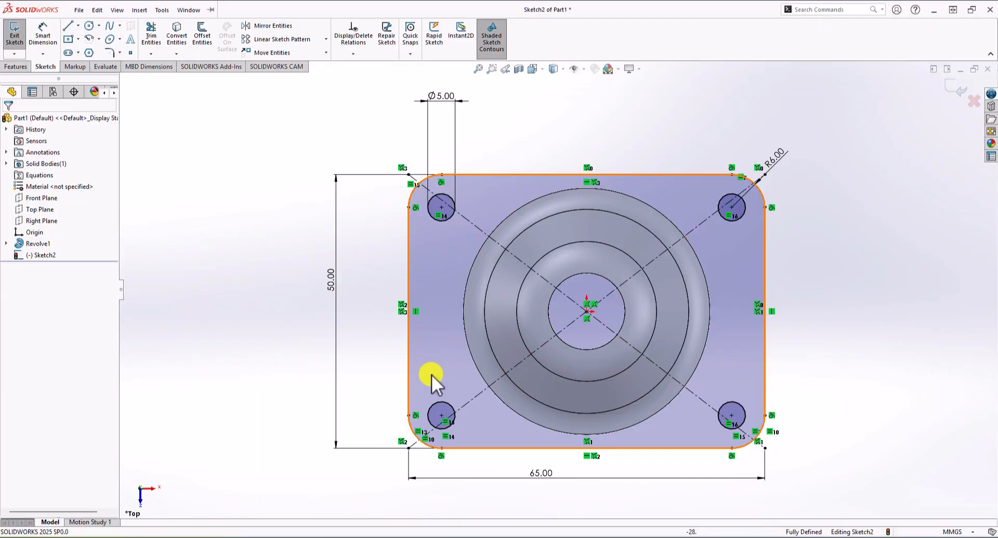
pyautogui.moveTo(429, 383)
pyautogui.mouseDown(button='middle')
pyautogui.moveTo(437, 216)
pyautogui.moveTo(432, 368)
pyautogui.mouseUp(button='middle')
pyautogui.moveTo(606, 408)
pyautogui.mouseDown(button='middle')
pyautogui.moveTo(597, 244)
pyautogui.moveTo(537, 307)
pyautogui.moveTo(612, 359)
pyautogui.mouseUp(button='middle')
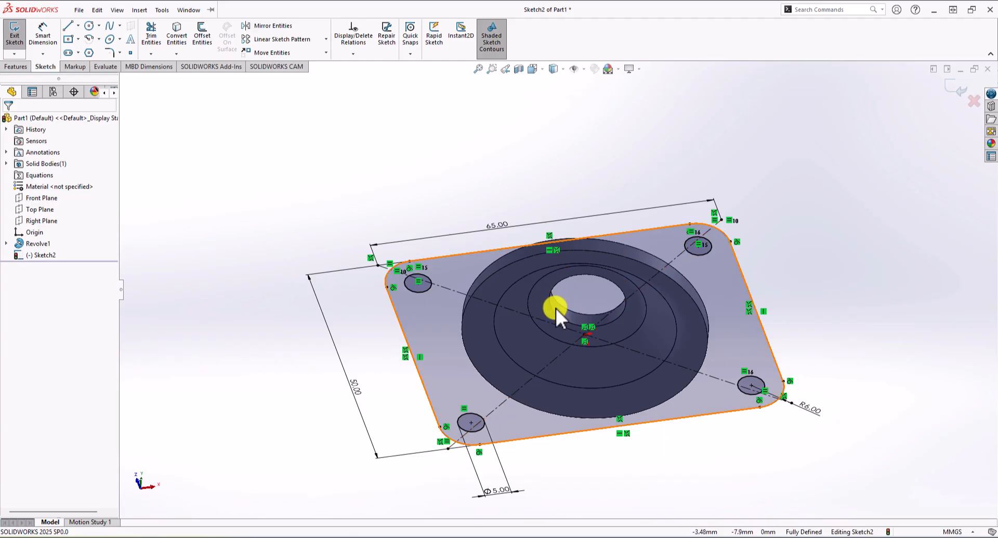
pyautogui.moveTo(270, 130); pyautogui.dragTo(284, 254, button='middle')
pyautogui.click(537, 68)
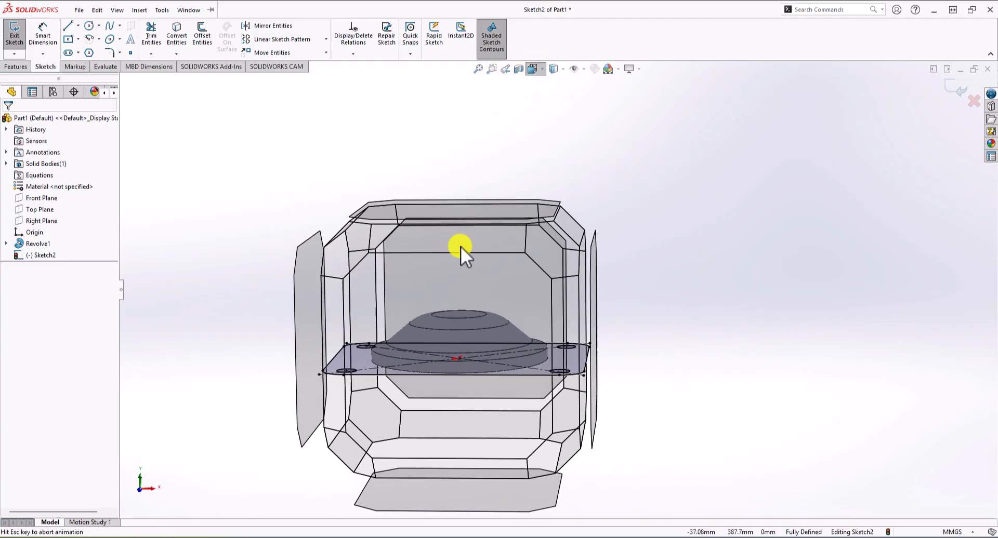
pyautogui.click(431, 223)
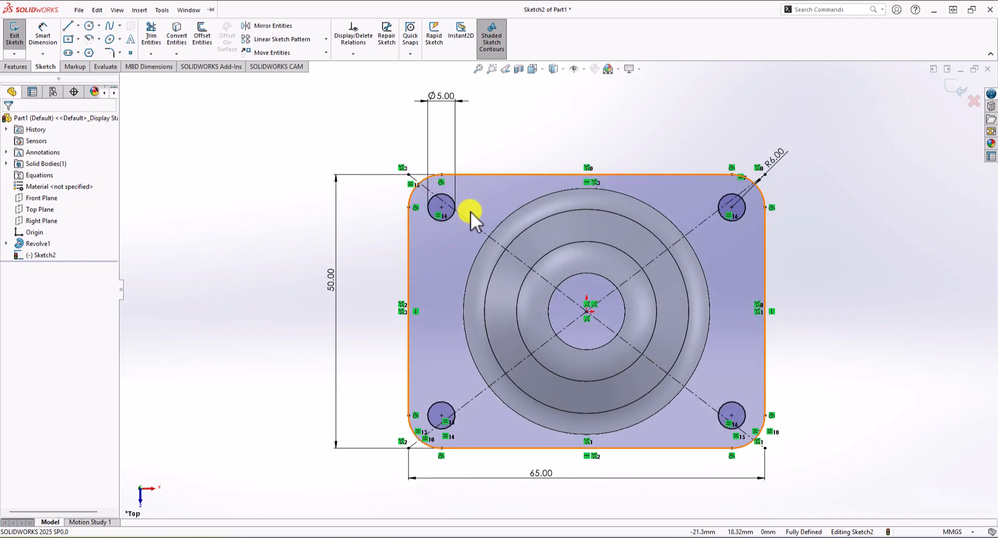
pyautogui.click(177, 33)
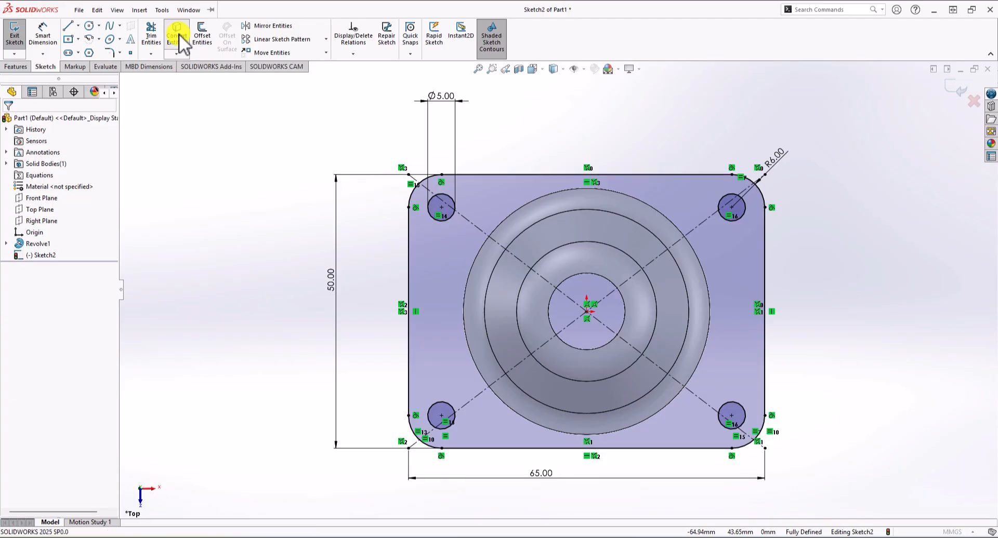
pyautogui.click(518, 217)
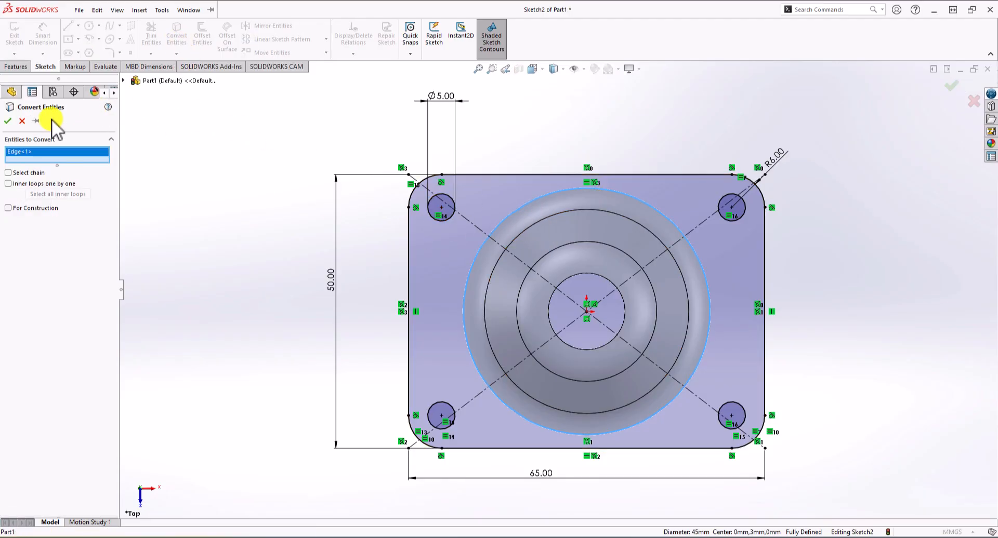
pyautogui.click(8, 121)
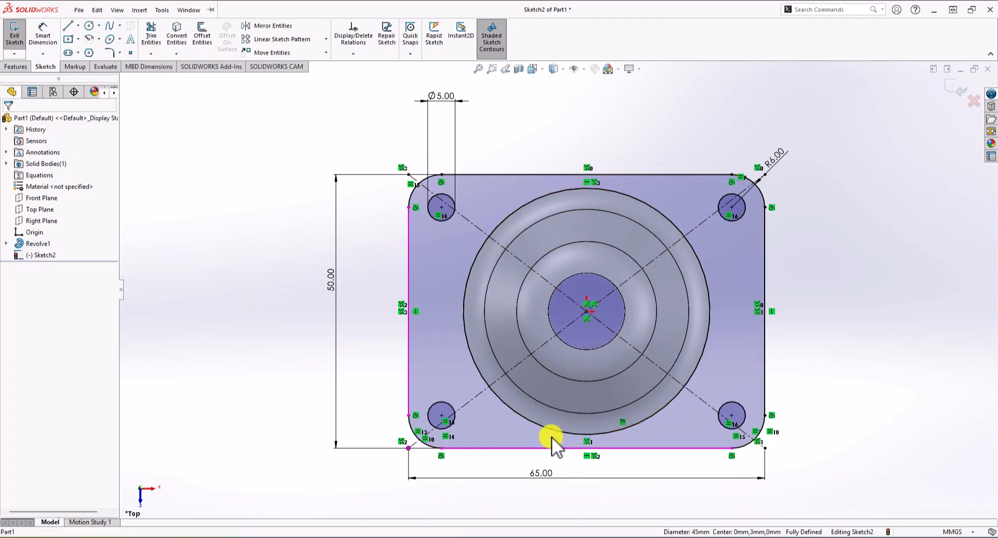
# Extrude the base plate sketch upwards by a blind depth of 3 mm, merging it with the revolved body
pyautogui.moveTo(502, 384)
pyautogui.mouseDown(button='middle')
pyautogui.moveTo(223, 394)
pyautogui.moveTo(241, 329)
pyautogui.moveTo(275, 332)
pyautogui.mouseUp(button='middle')
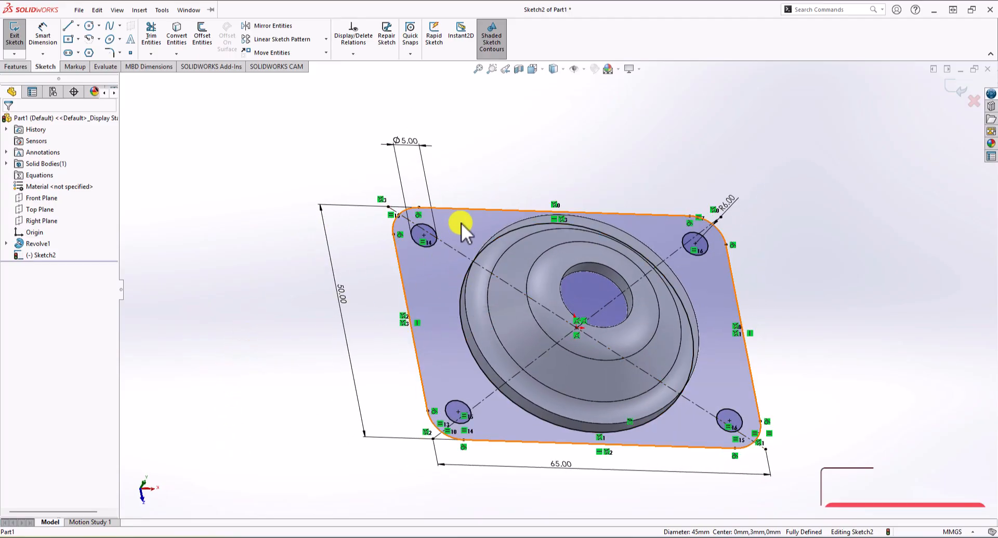
pyautogui.click(15, 67)
pyautogui.click(21, 38)
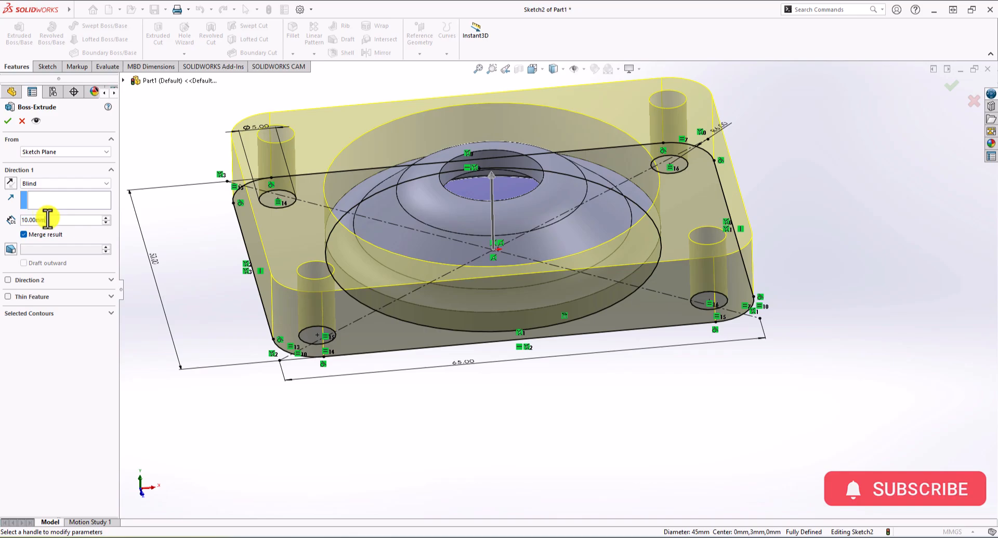
pyautogui.write('3')
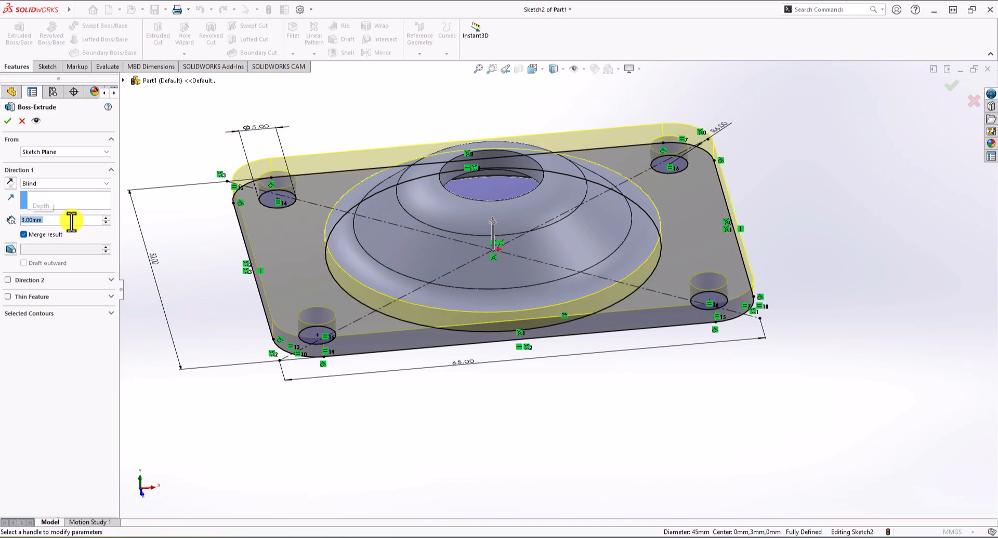
pyautogui.moveTo(553, 442)
pyautogui.mouseDown(button='middle')
pyautogui.moveTo(549, 234)
pyautogui.moveTo(570, 412)
pyautogui.mouseUp(button='middle')
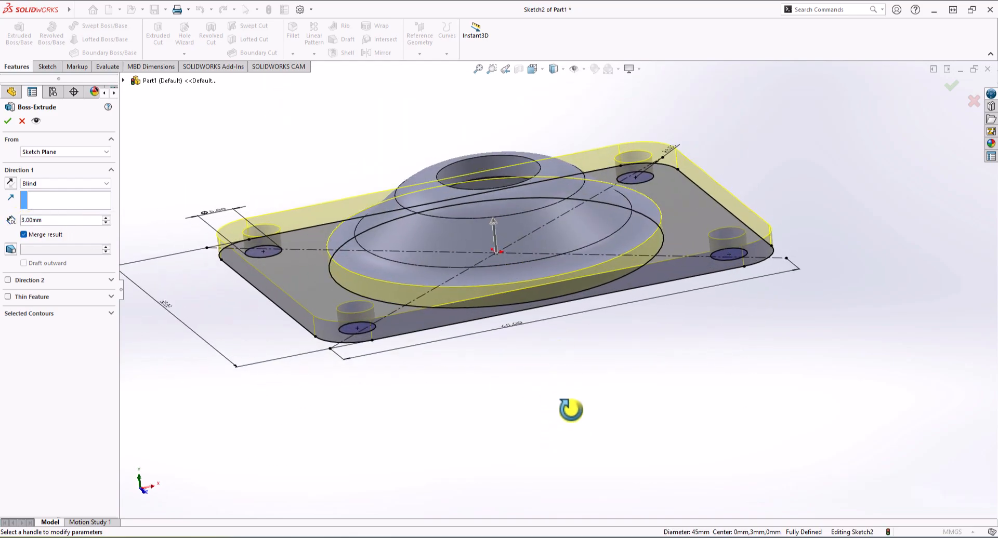
pyautogui.moveTo(383, 347)
pyautogui.mouseDown(button='middle')
pyautogui.moveTo(475, 330)
pyautogui.moveTo(474, 302)
pyautogui.moveTo(482, 378)
pyautogui.moveTo(357, 278)
pyautogui.mouseUp(button='middle')
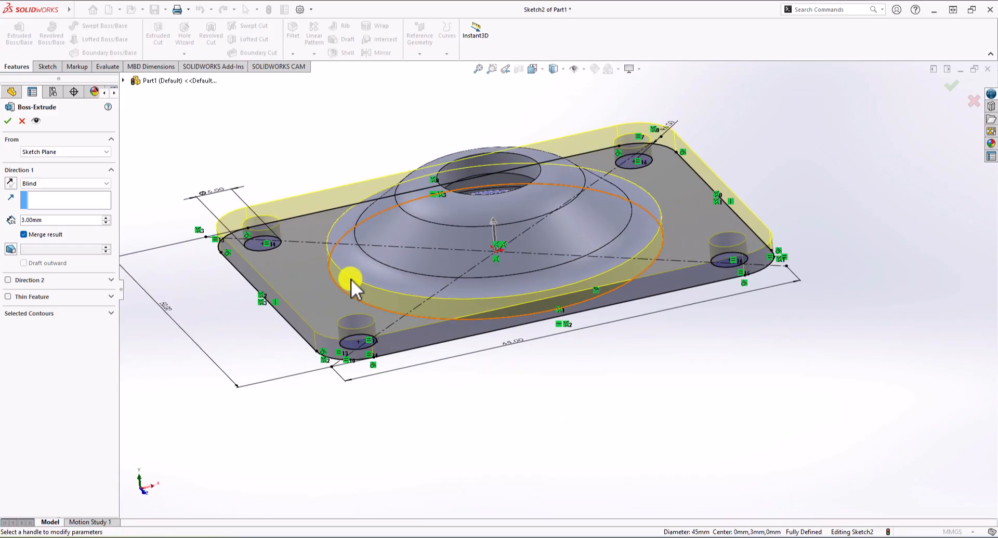
pyautogui.click(8, 120)
# Chamfer the upper edges of the four corner holes with a distance of 1.5 mm at 45 degrees
pyautogui.moveTo(597, 451); pyautogui.dragTo(586, 473, button='middle')
pyautogui.scroll(3, 577, 453)
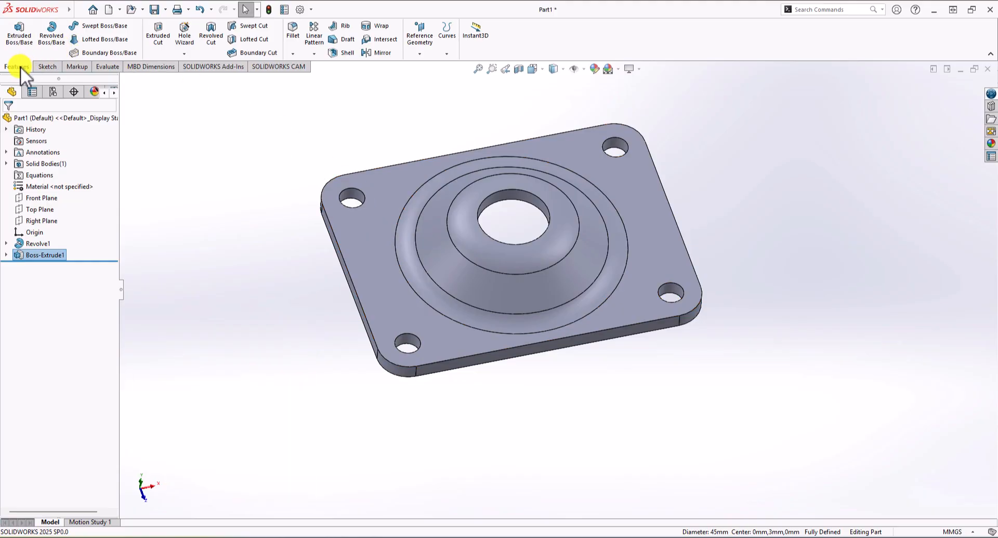
pyautogui.click(296, 57)
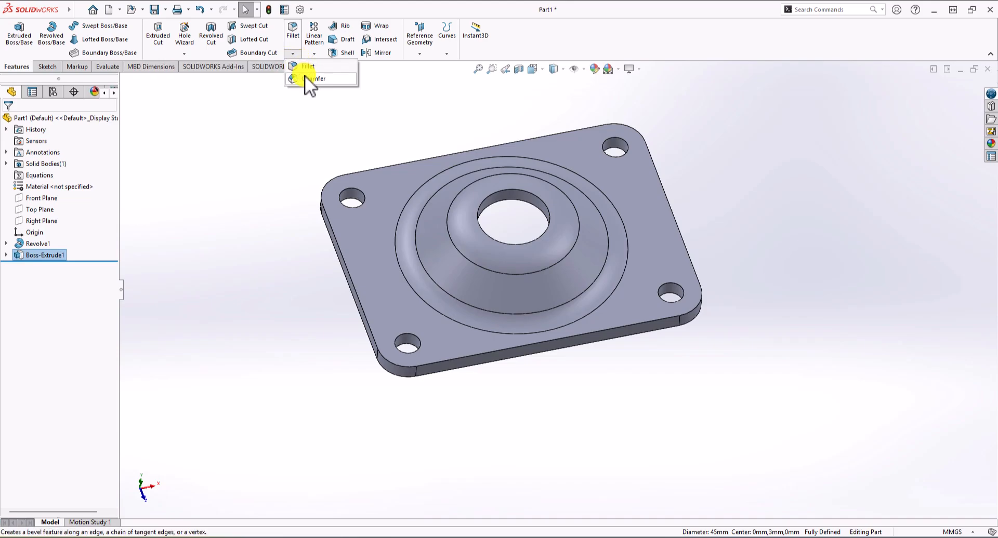
pyautogui.click(306, 77)
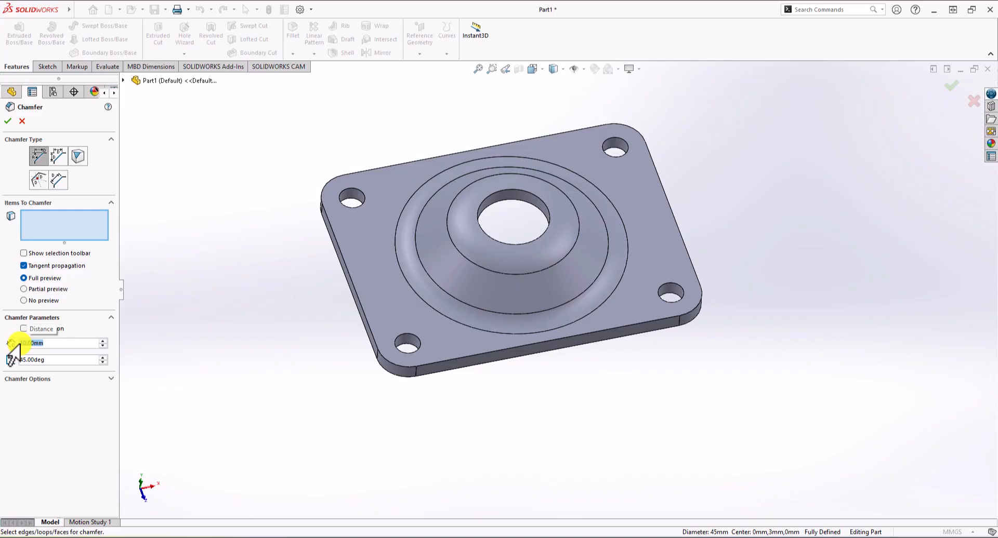
pyautogui.write('1.5')
pyautogui.press('Return')
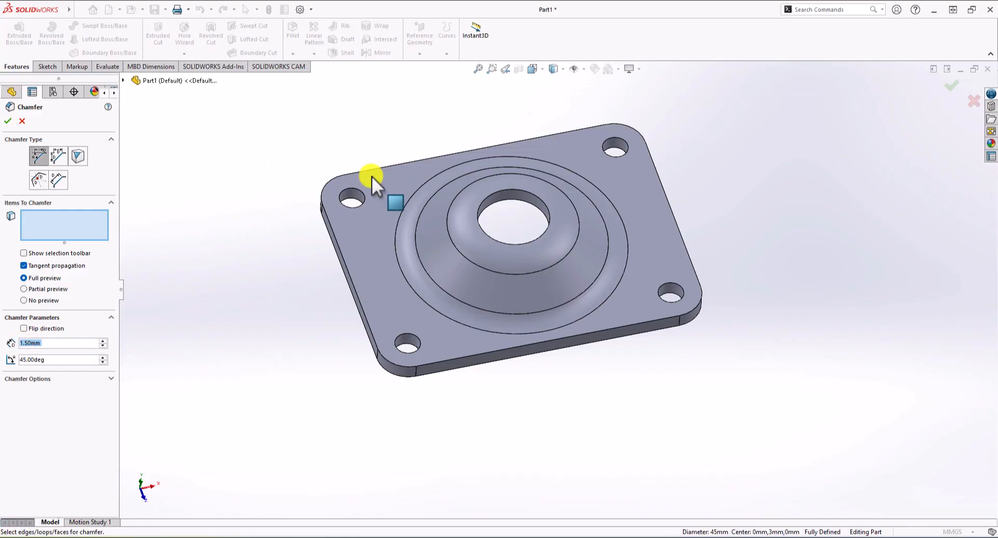
pyautogui.click(357, 189)
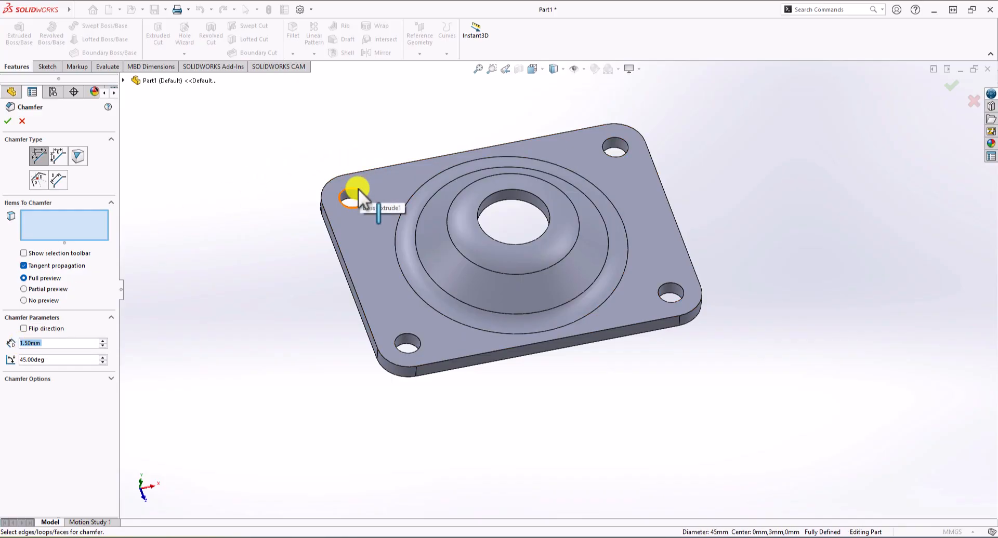
pyautogui.click(625, 141)
pyautogui.click(675, 285)
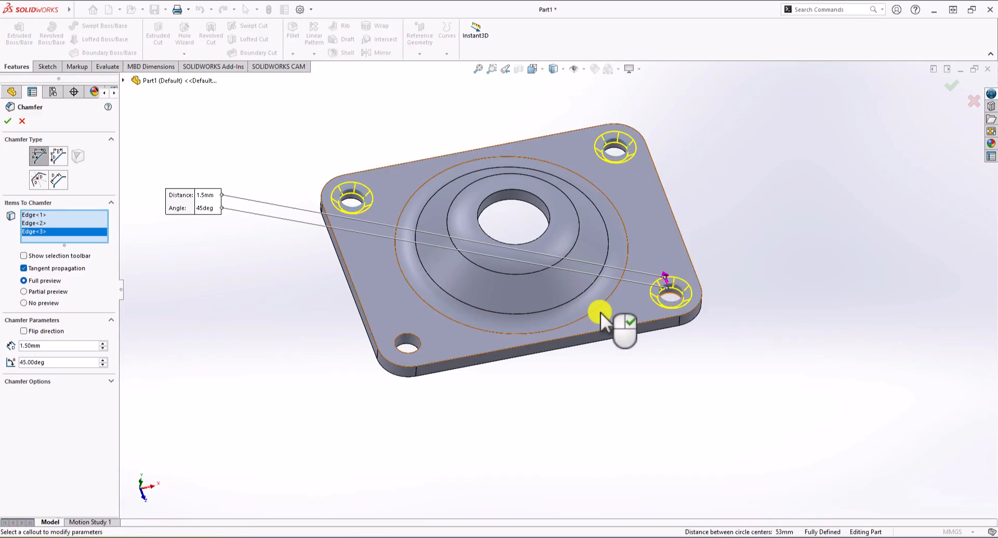
pyautogui.click(399, 334)
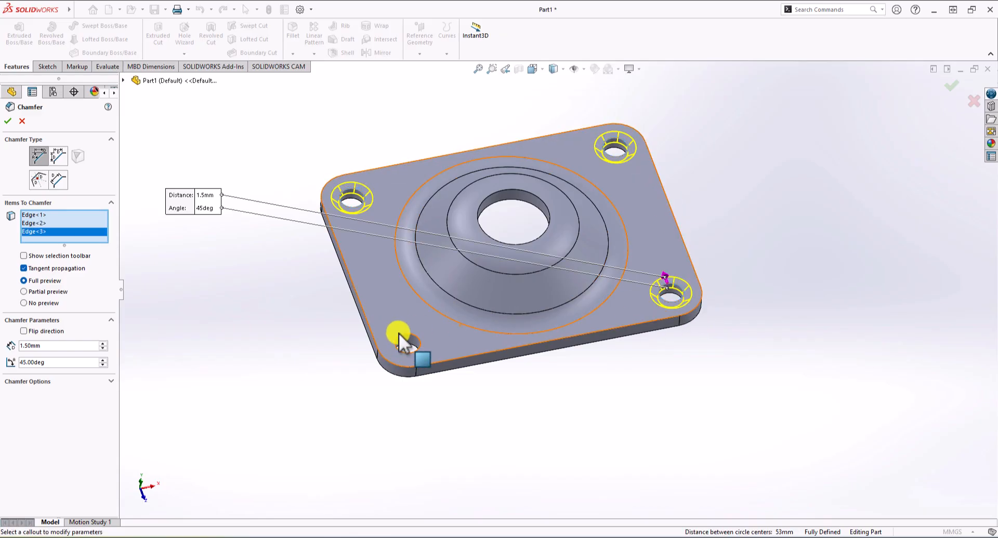
pyautogui.click(8, 122)
# Calculate the part's mass properties, examine the mass, volume and surface area in the report, and close it
pyautogui.moveTo(811, 334); pyautogui.dragTo(768, 370, button='middle')
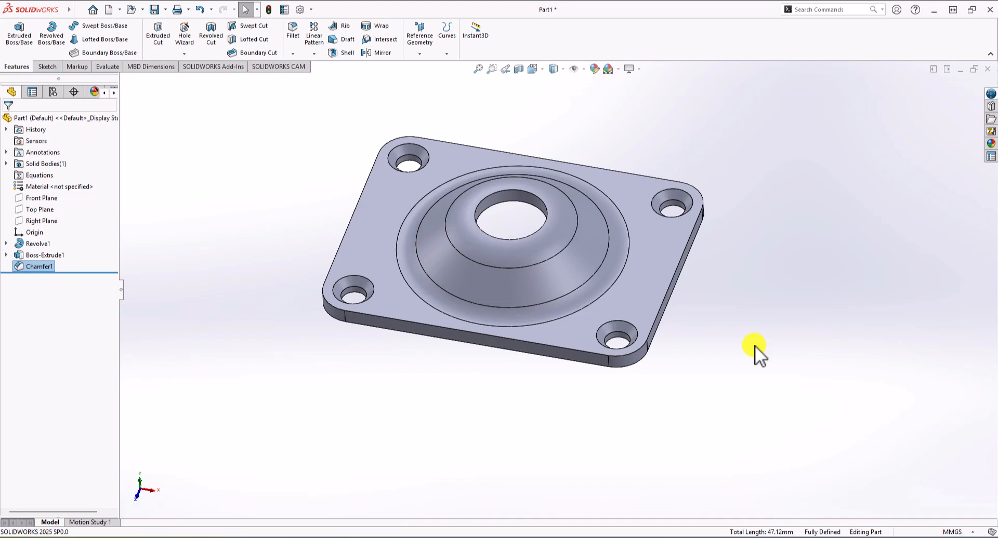
pyautogui.hotkey('alt', 'Tab')
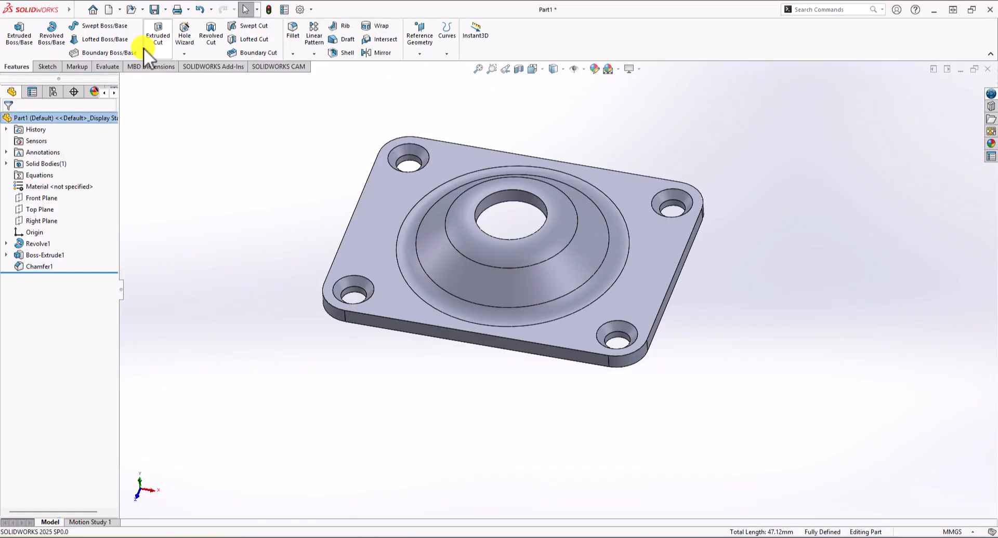
pyautogui.click(113, 65)
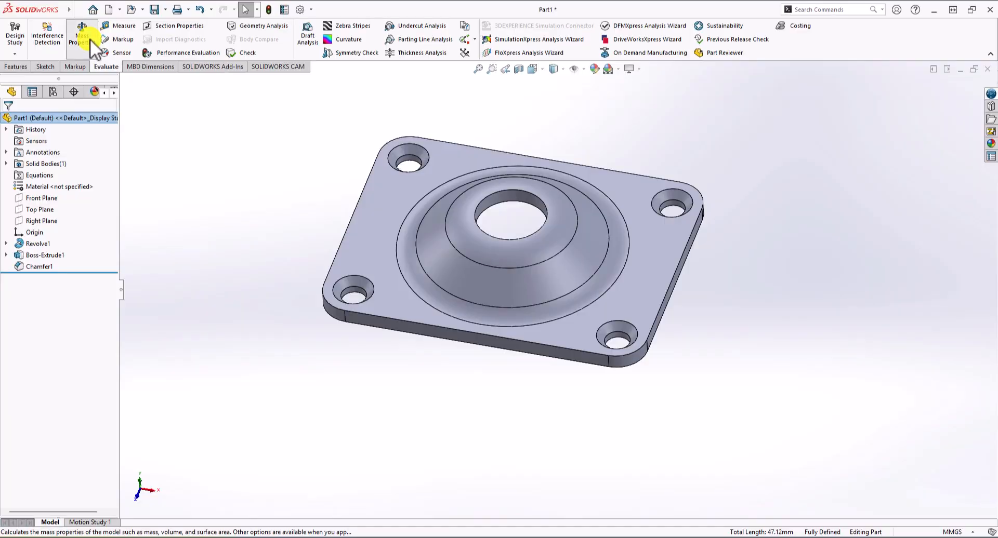
pyautogui.click(90, 41)
pyautogui.moveTo(902, 129); pyautogui.dragTo(319, 54)
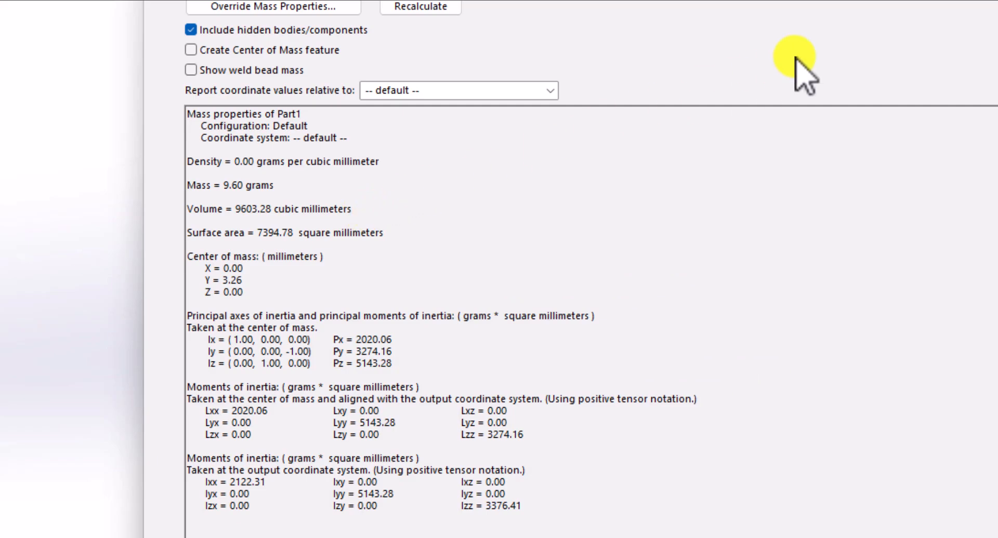
pyautogui.click(986, 6)
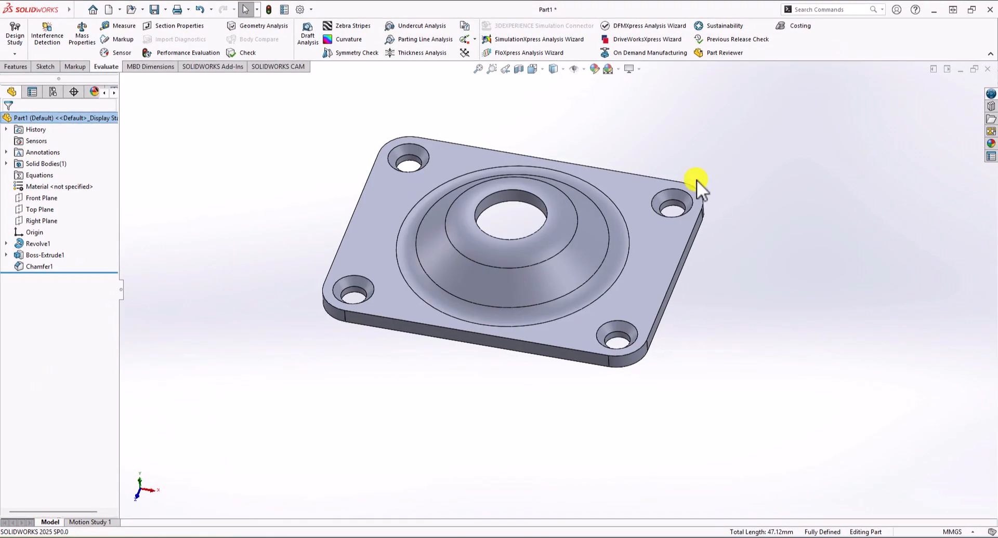